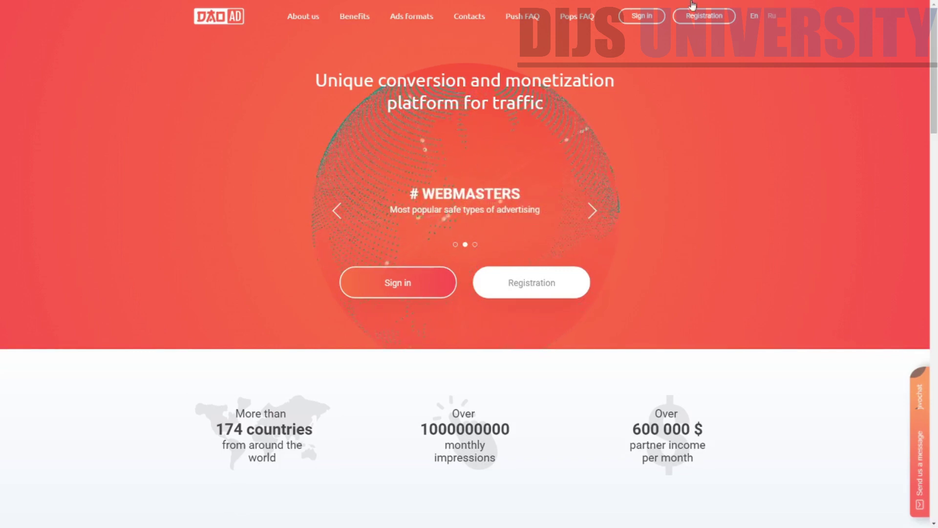
# Scroll back to the top and highlight both lines of the hero headline
pyautogui.moveTo(935, 124); pyautogui.dragTo(933, 86)
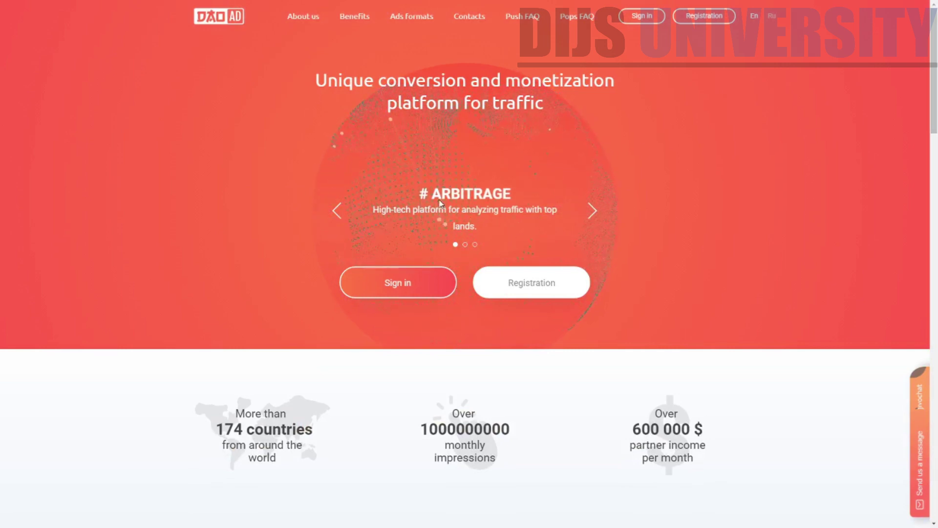
pyautogui.moveTo(935, 117); pyautogui.dragTo(936, 125)
pyautogui.scroll(2, 346, 258)
pyautogui.moveTo(328, 81); pyautogui.dragTo(620, 97)
pyautogui.moveTo(558, 86); pyautogui.dragTo(491, 104)
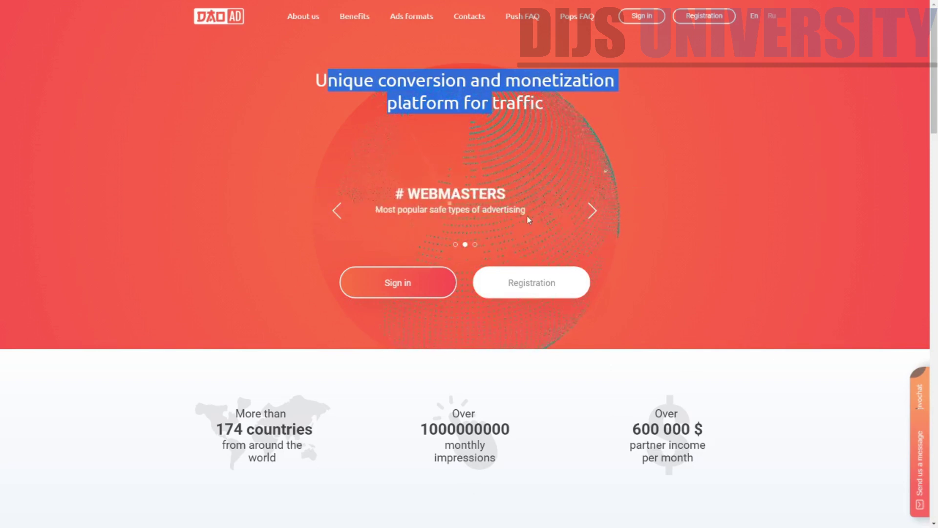
# Highlight the 174 countries, monthly impressions and 600 000 $ partner income figures, then scroll on
pyautogui.moveTo(936, 107); pyautogui.dragTo(936, 121)
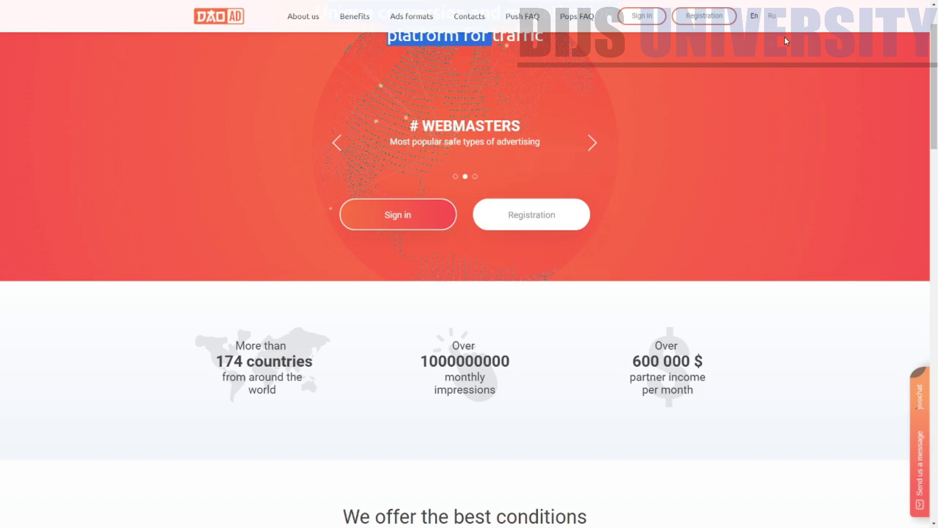
pyautogui.moveTo(933, 107); pyautogui.dragTo(933, 126)
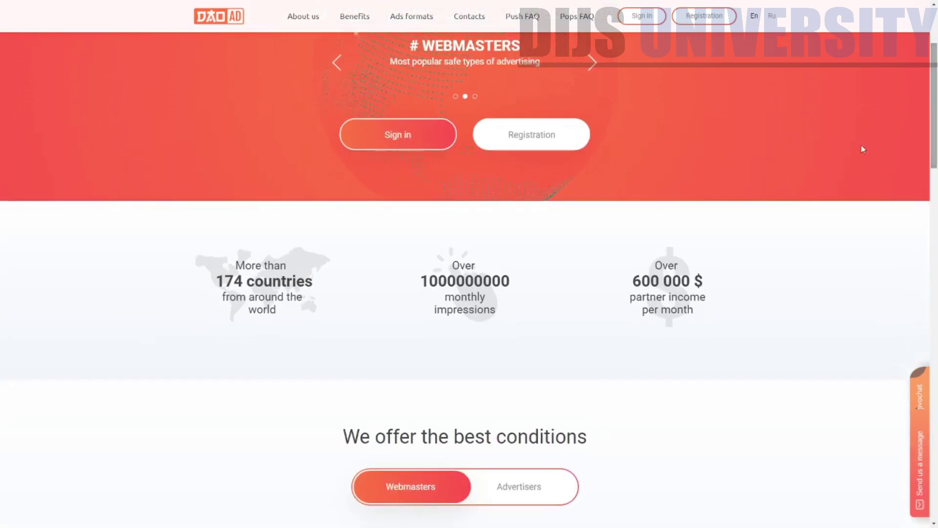
pyautogui.moveTo(215, 281); pyautogui.dragTo(323, 291)
pyautogui.moveTo(428, 281); pyautogui.dragTo(538, 332)
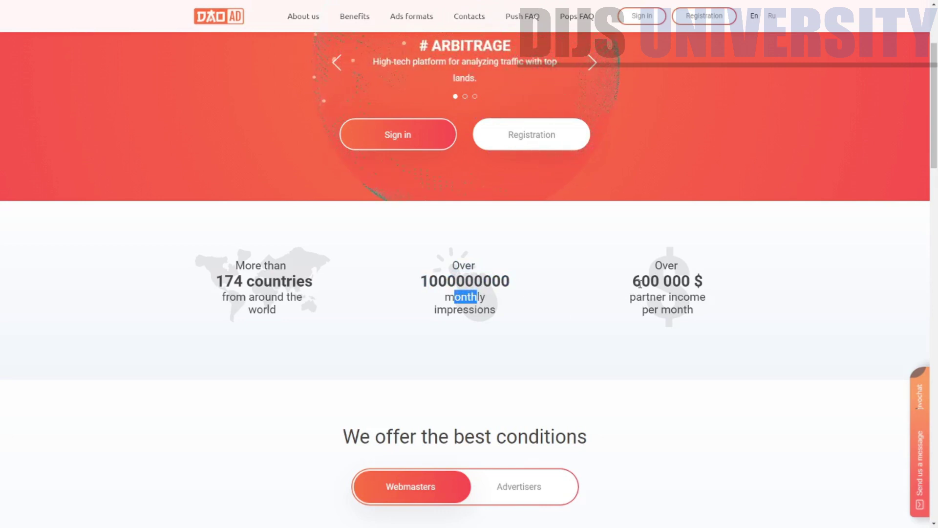
pyautogui.moveTo(634, 285)
pyautogui.mouseDown()
pyautogui.moveTo(679, 283)
pyautogui.moveTo(669, 274)
pyautogui.moveTo(646, 298)
pyautogui.mouseUp()
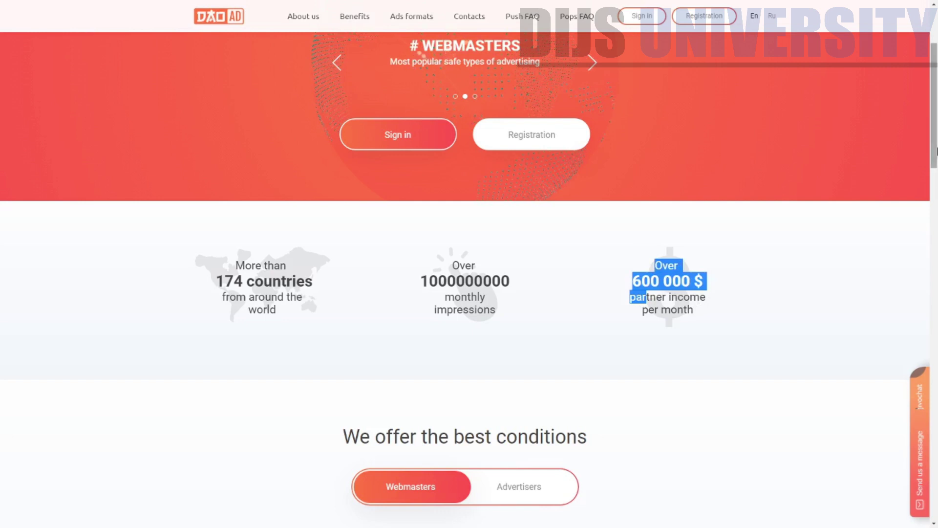
pyautogui.scroll(-7, 744, 304)
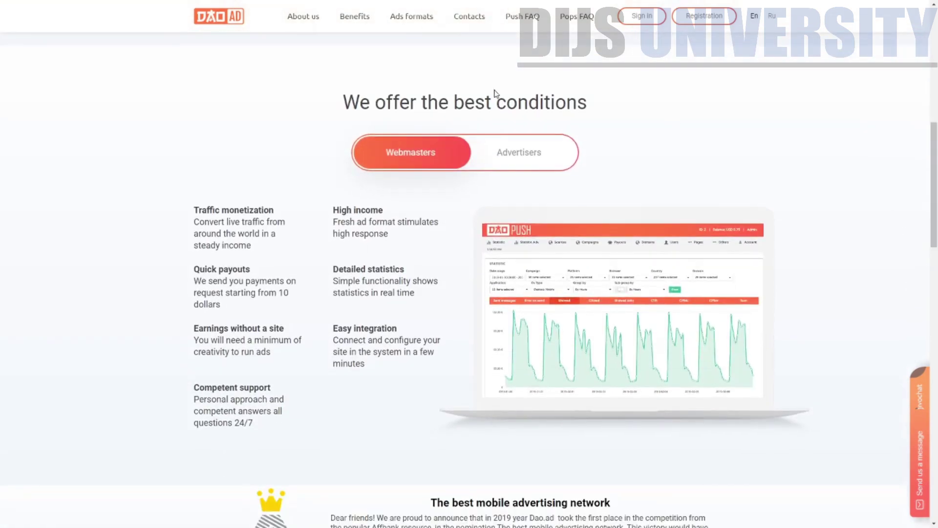
# Highlight the best conditions heading and webmaster benefits, from Traffic monetization to Easy integration
pyautogui.moveTo(385, 100); pyautogui.dragTo(705, 109)
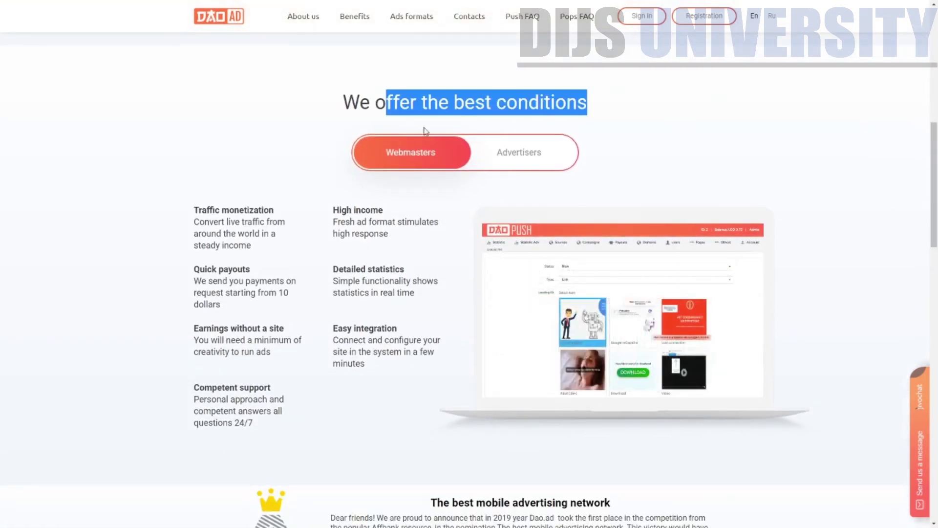
pyautogui.moveTo(262, 205); pyautogui.dragTo(284, 283)
pyautogui.moveTo(194, 325); pyautogui.dragTo(284, 328)
pyautogui.moveTo(205, 387); pyautogui.dragTo(280, 400)
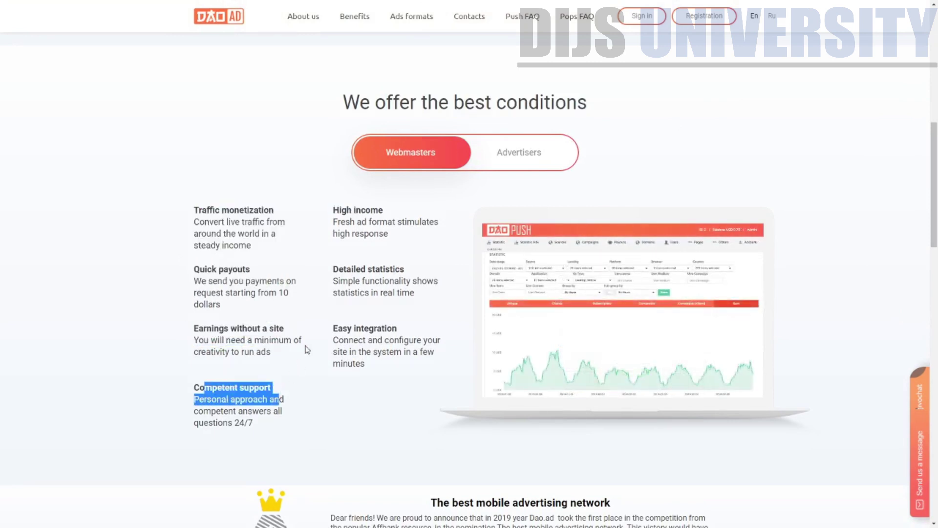
pyautogui.moveTo(342, 220); pyautogui.dragTo(191, 205)
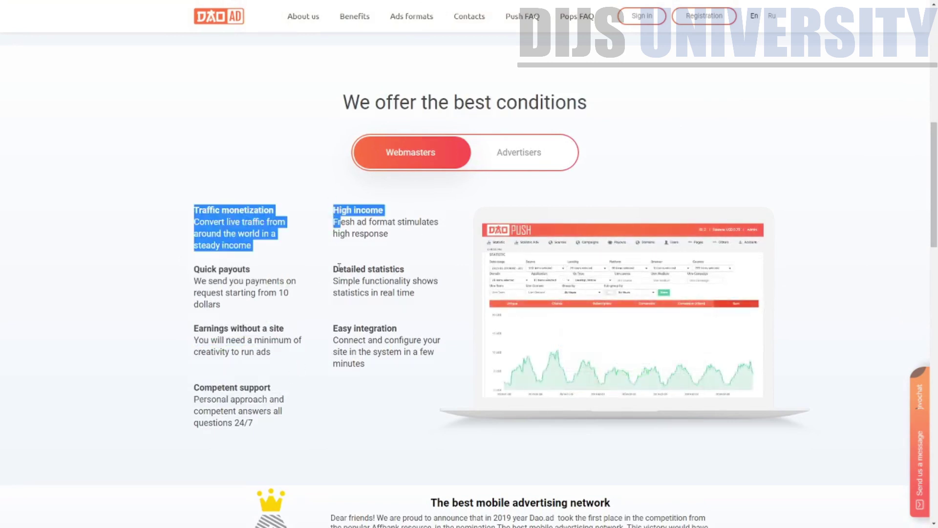
pyautogui.moveTo(340, 269); pyautogui.dragTo(399, 269)
pyautogui.moveTo(333, 330); pyautogui.dragTo(375, 329)
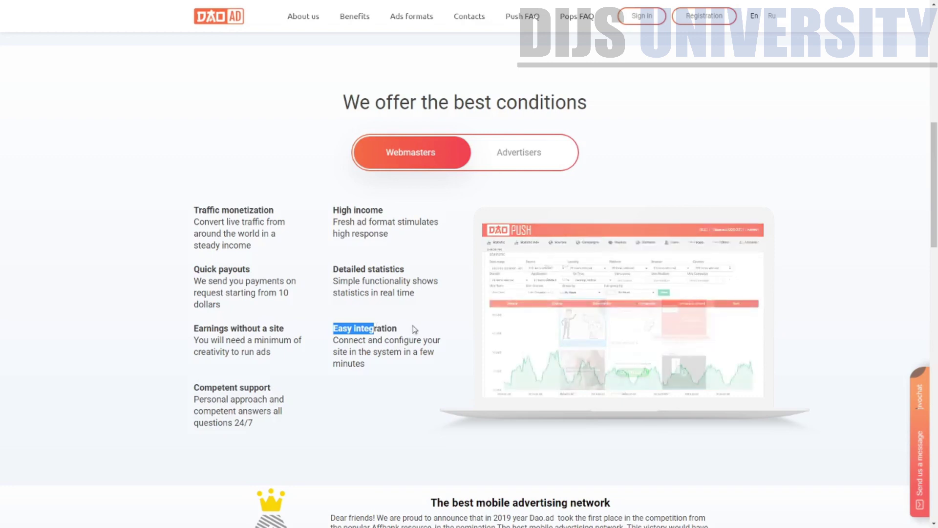
pyautogui.click(413, 329)
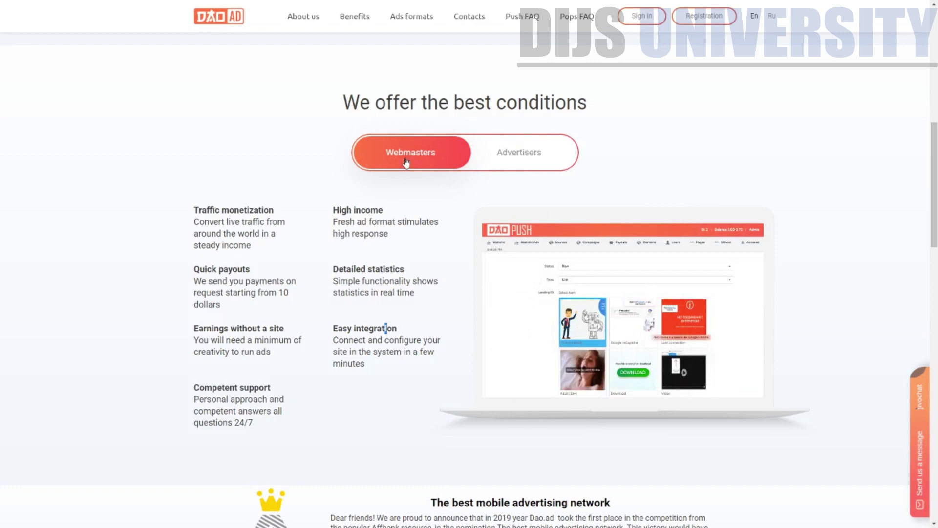
# Scroll down past the benefits to the Awards Affbank and push notifications section
pyautogui.scroll(3, 794, 241)
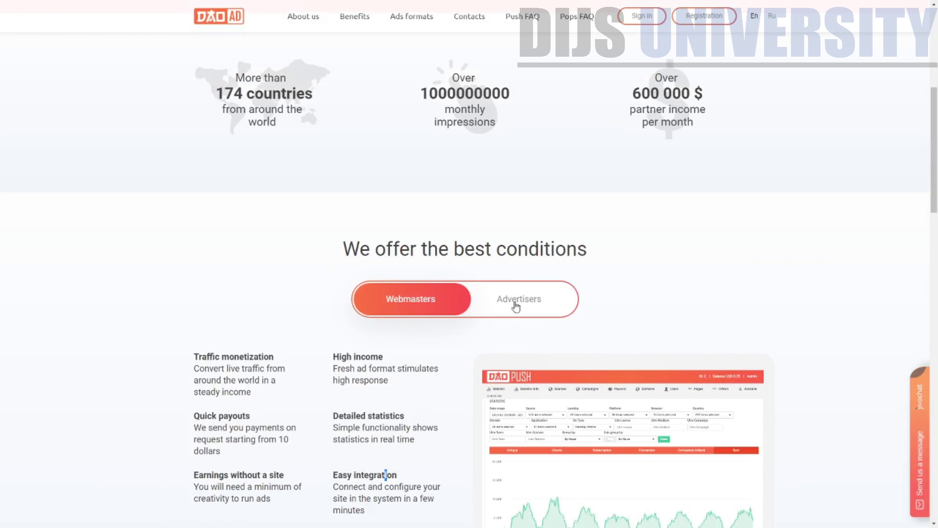
pyautogui.scroll(-1, 936, 313)
pyautogui.moveTo(936, 313); pyautogui.dragTo(935, 178)
pyautogui.scroll(10, 404, 96)
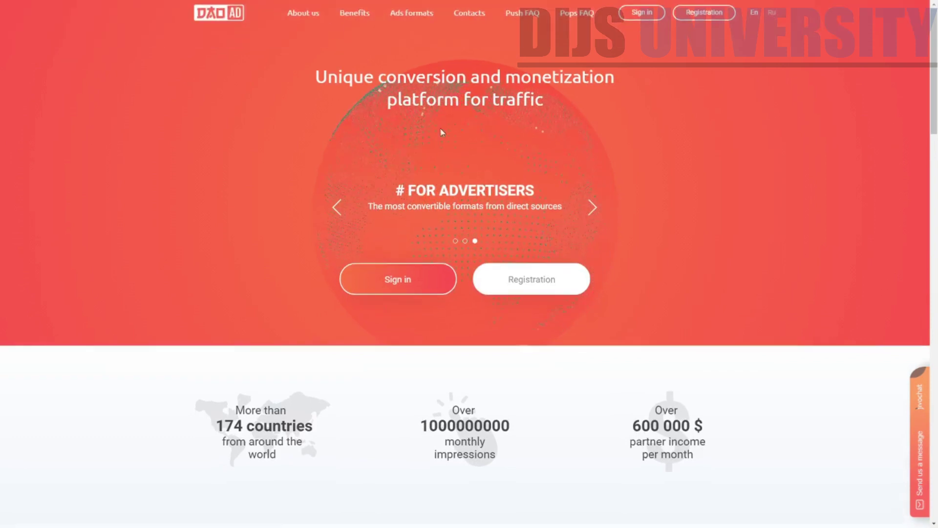
pyautogui.scroll(-8, 563, 315)
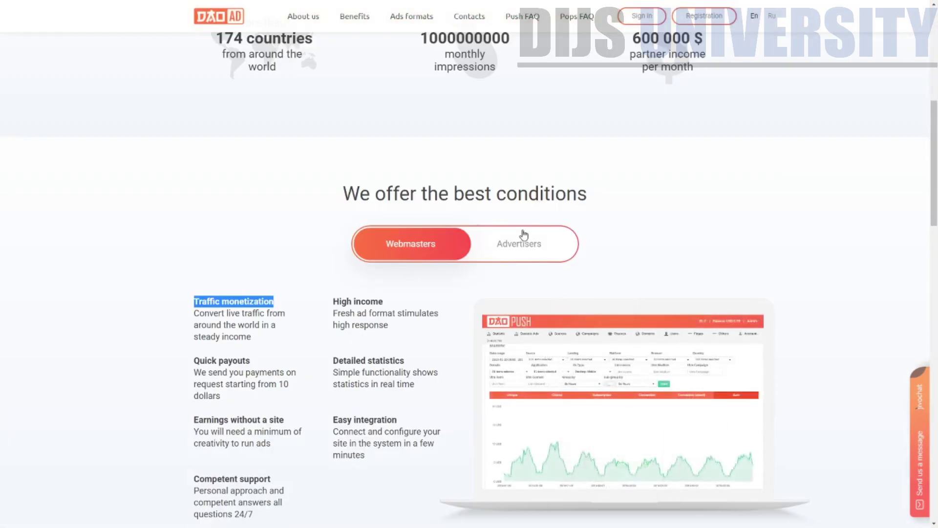
pyautogui.scroll(-3, 414, 357)
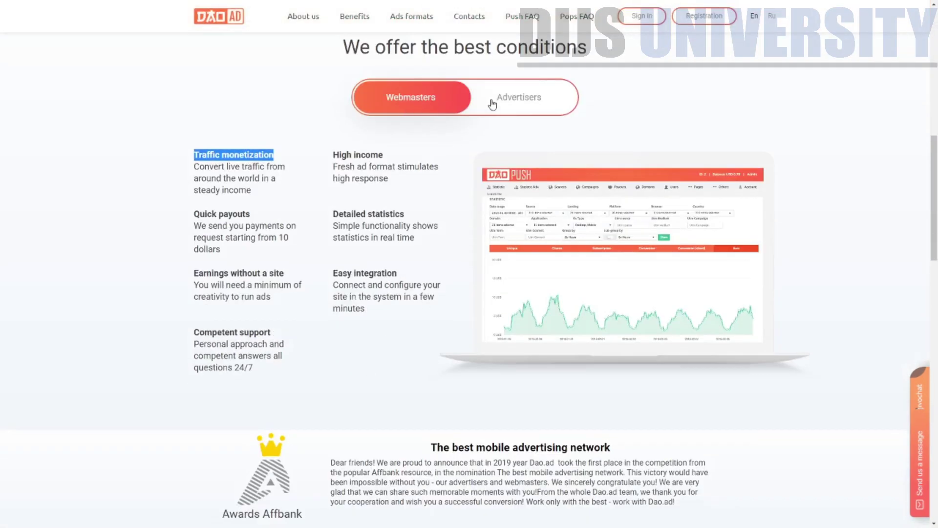
pyautogui.moveTo(239, 190); pyautogui.dragTo(247, 198)
pyautogui.click(246, 197)
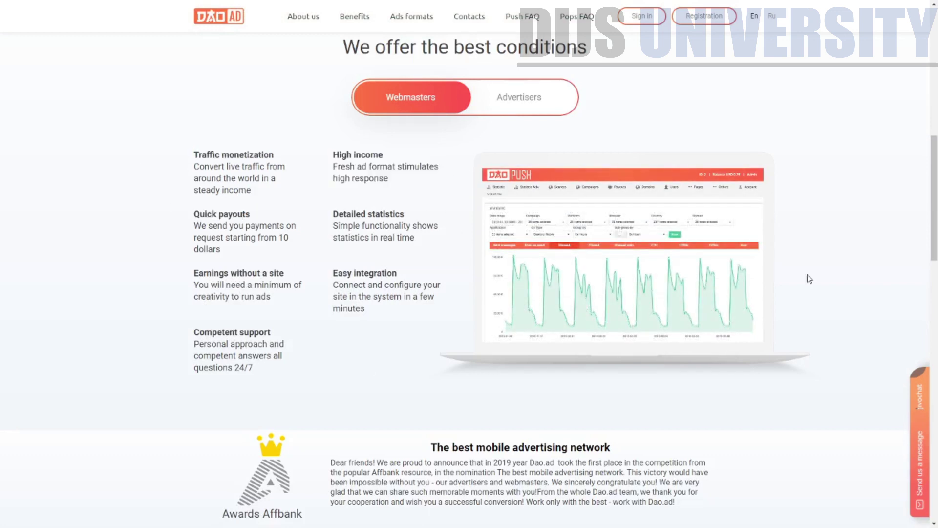
pyautogui.moveTo(935, 211); pyautogui.dragTo(934, 309)
pyautogui.scroll(-2, 934, 309)
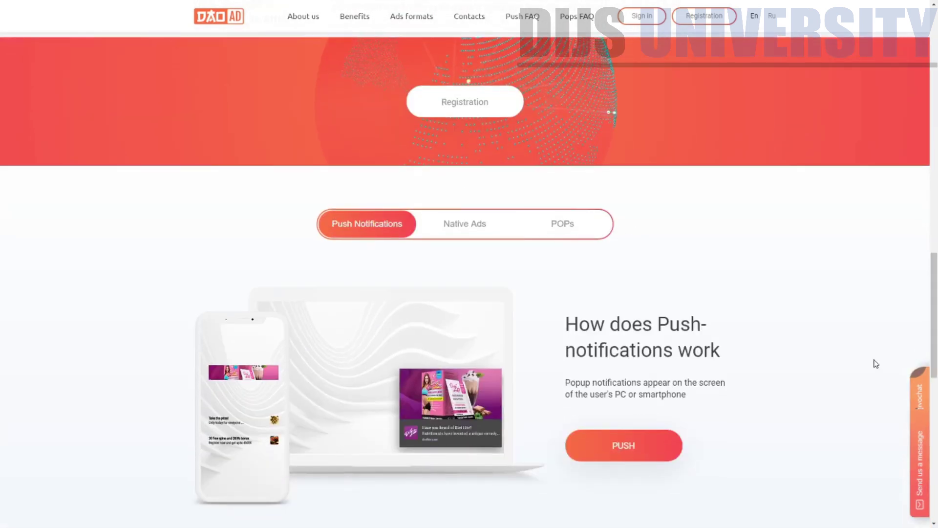
# Highlight the push notifications explanation and view the Native Ads and POPs format descriptions
pyautogui.scroll(-1, 904, 355)
pyautogui.moveTo(738, 314); pyautogui.dragTo(566, 272)
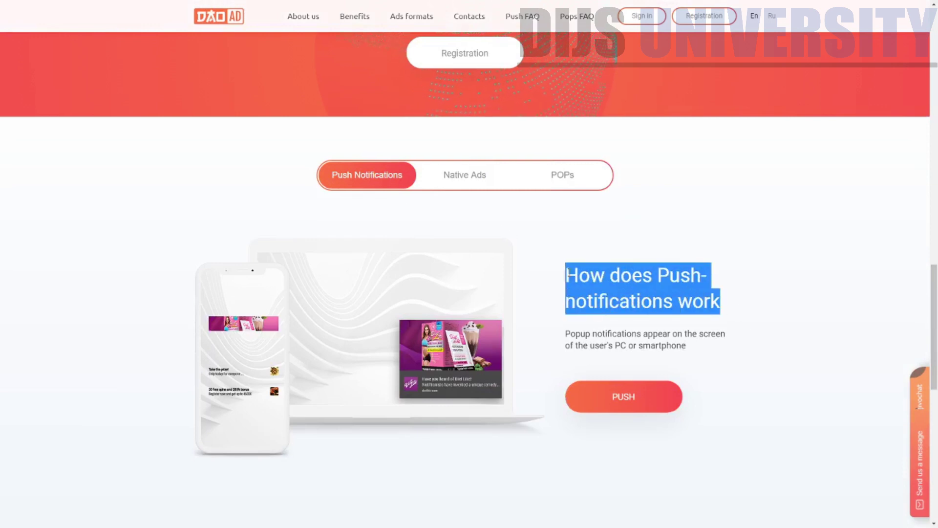
pyautogui.click(461, 178)
pyautogui.click(556, 180)
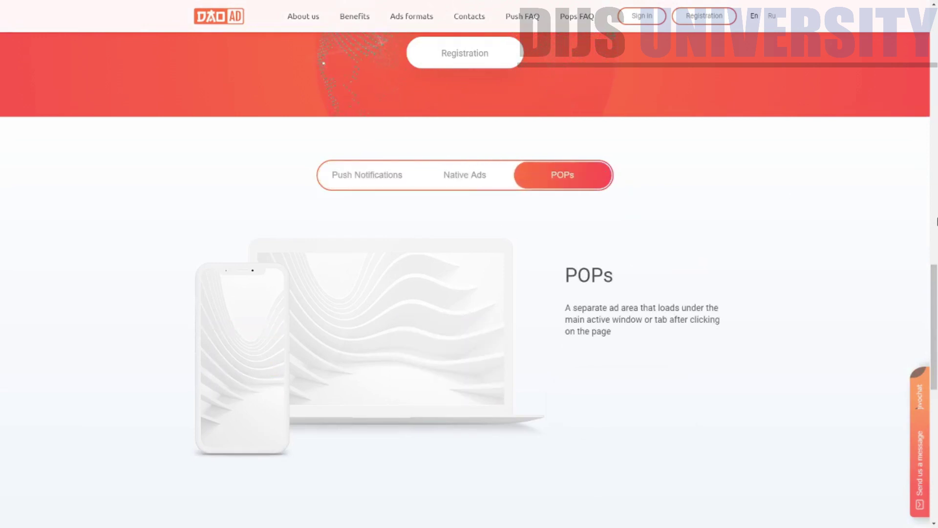
# Scroll to the footer address, then return up and show the advertiser benefits
pyautogui.scroll(-8, 934, 399)
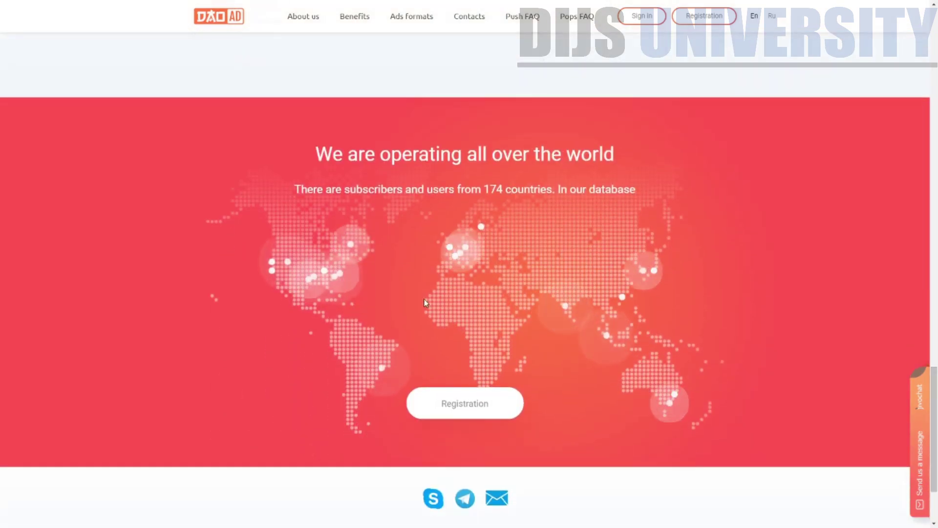
pyautogui.scroll(-3, 423, 298)
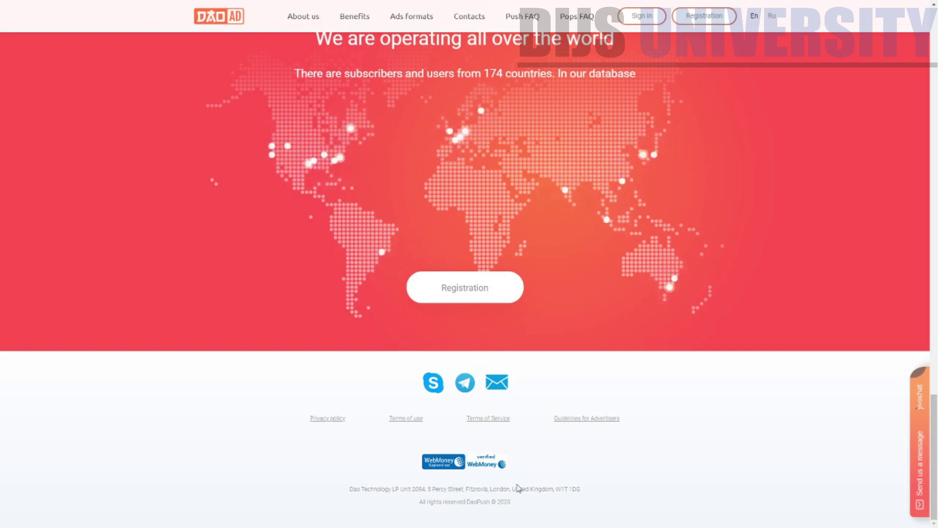
pyautogui.moveTo(469, 489); pyautogui.dragTo(509, 489)
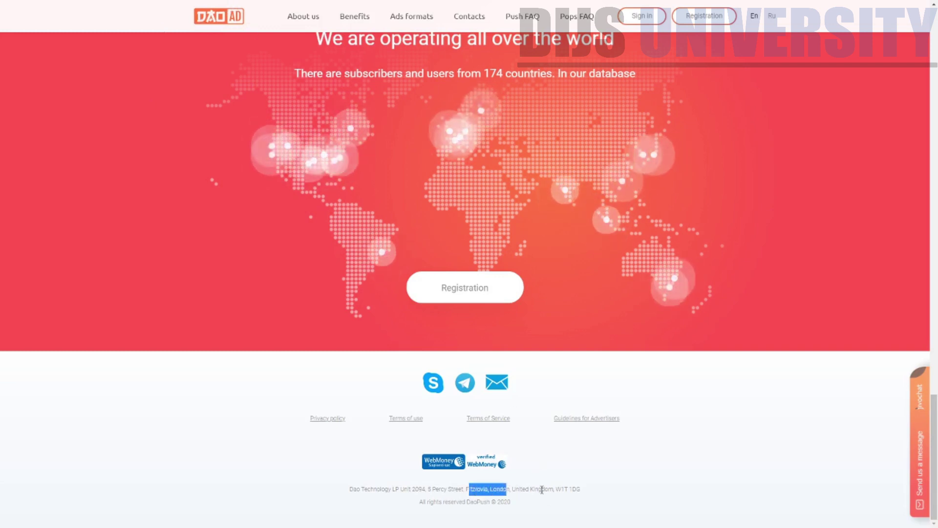
pyautogui.moveTo(936, 440); pyautogui.dragTo(935, 174)
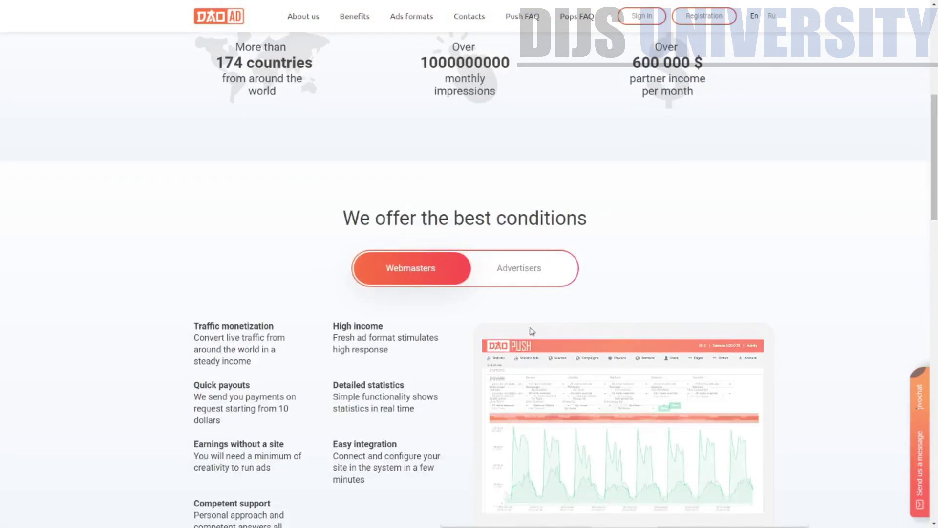
pyautogui.click(540, 271)
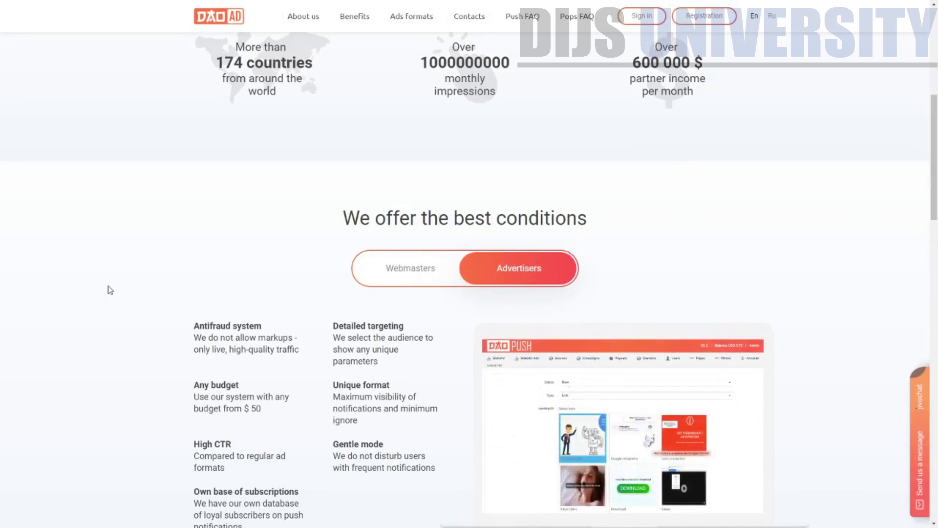
pyautogui.scroll(-3, 241, 212)
pyautogui.moveTo(194, 180); pyautogui.dragTo(268, 179)
pyautogui.moveTo(197, 238); pyautogui.dragTo(246, 261)
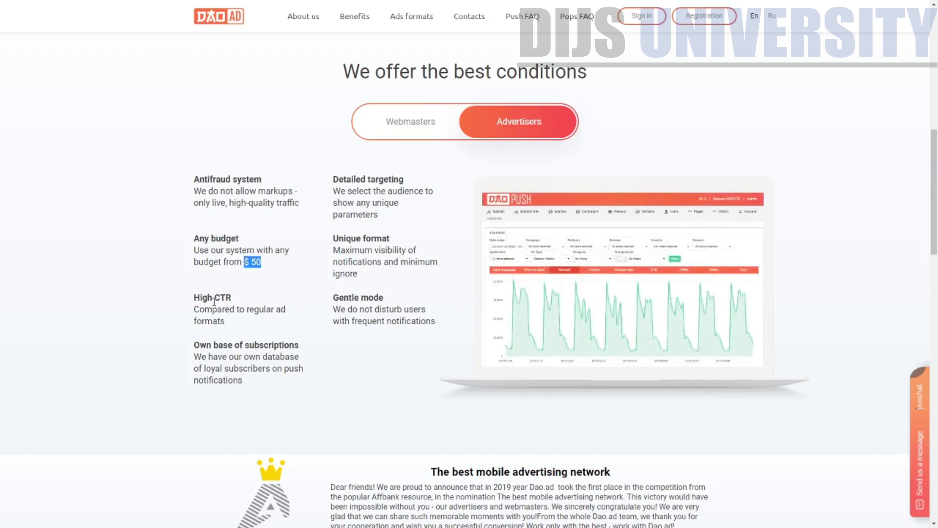
pyautogui.moveTo(200, 296); pyautogui.dragTo(230, 297)
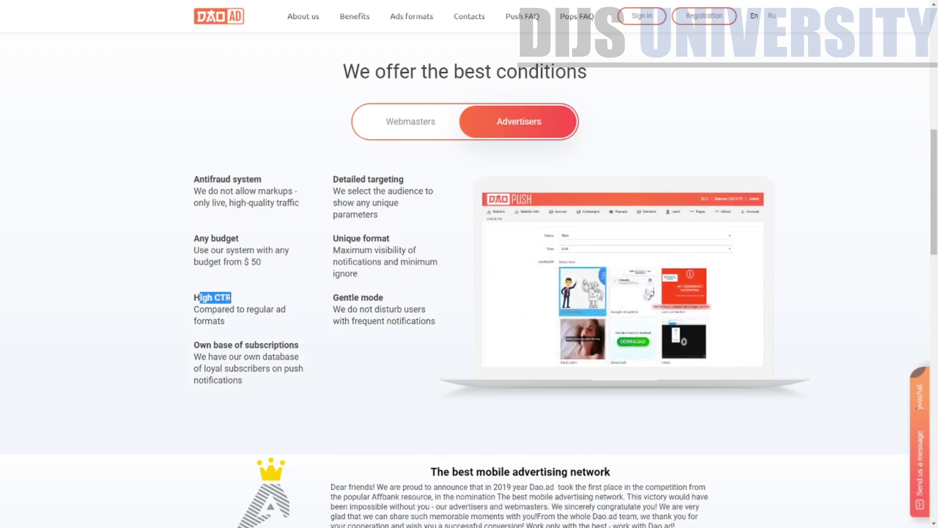
pyautogui.moveTo(206, 345); pyautogui.dragTo(298, 342)
pyautogui.moveTo(347, 180); pyautogui.dragTo(421, 185)
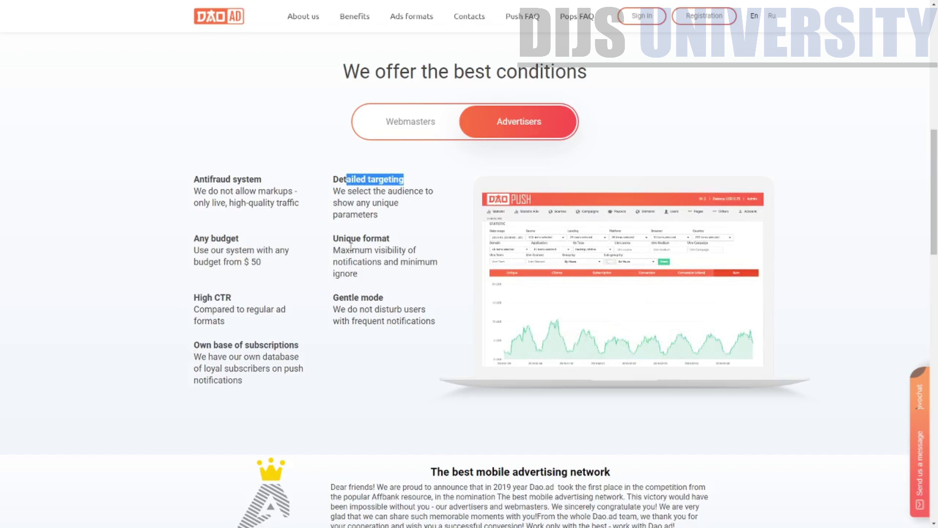
pyautogui.moveTo(332, 242); pyautogui.dragTo(194, 249)
pyautogui.moveTo(333, 239); pyautogui.dragTo(391, 242)
pyautogui.moveTo(388, 297); pyautogui.dragTo(435, 322)
pyautogui.click(392, 323)
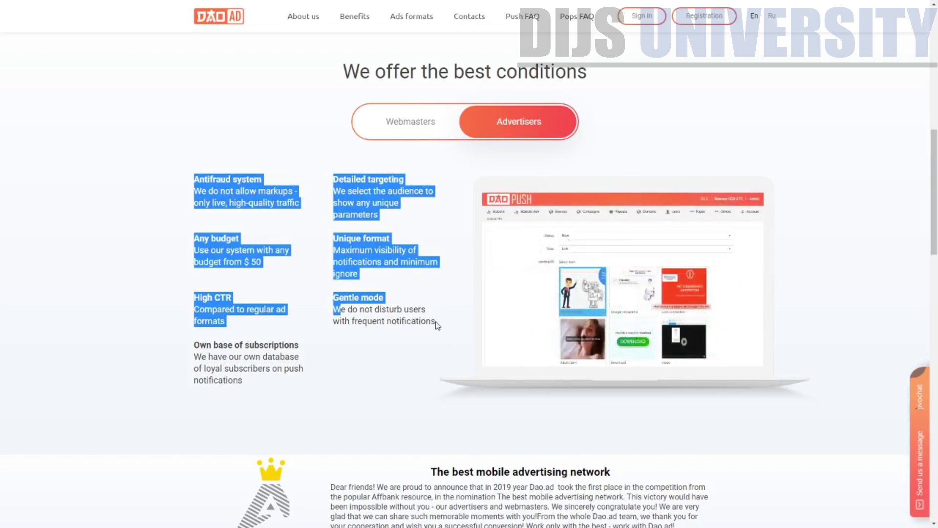
pyautogui.tripleClick(412, 318)
pyautogui.click(410, 322)
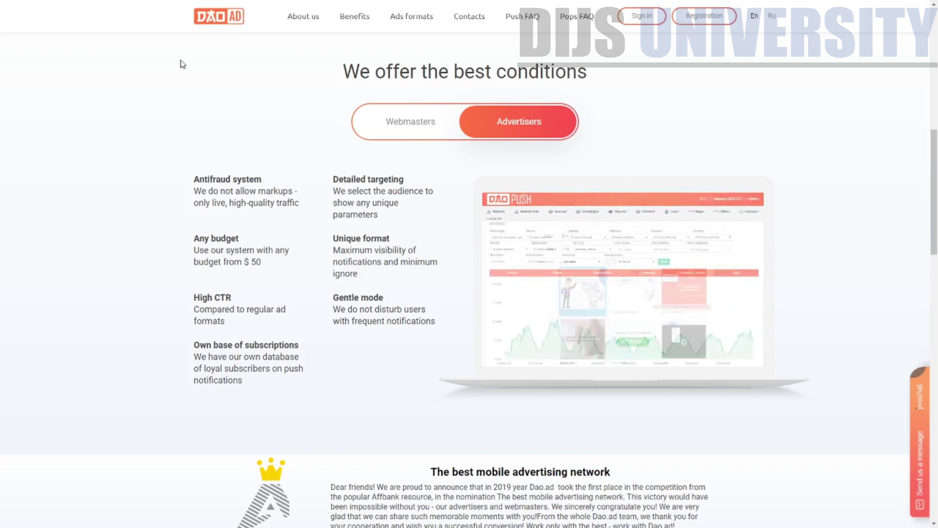
pyautogui.click(640, 17)
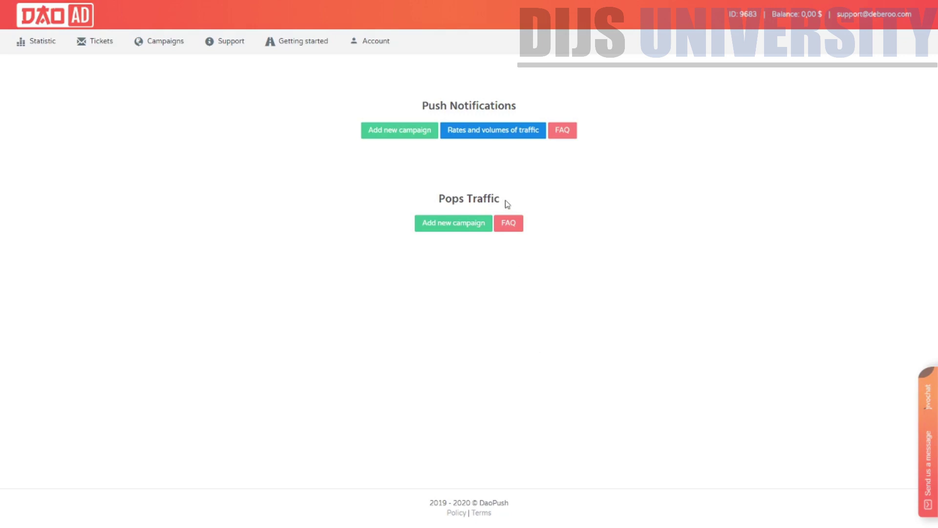
# Highlight the Pops Traffic heading and the account e-mail, then open and close the support chat
pyautogui.moveTo(508, 205); pyautogui.dragTo(412, 194)
pyautogui.moveTo(934, 19); pyautogui.dragTo(836, 15)
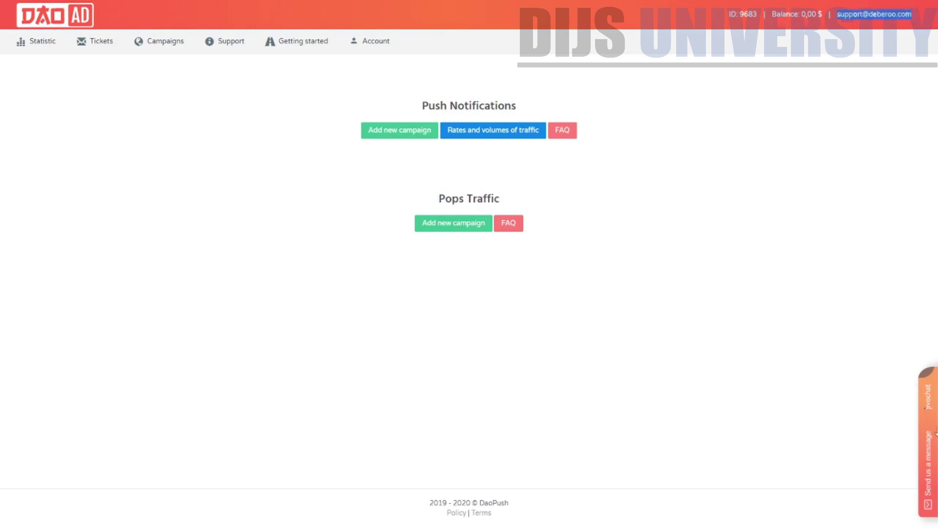
pyautogui.click(934, 479)
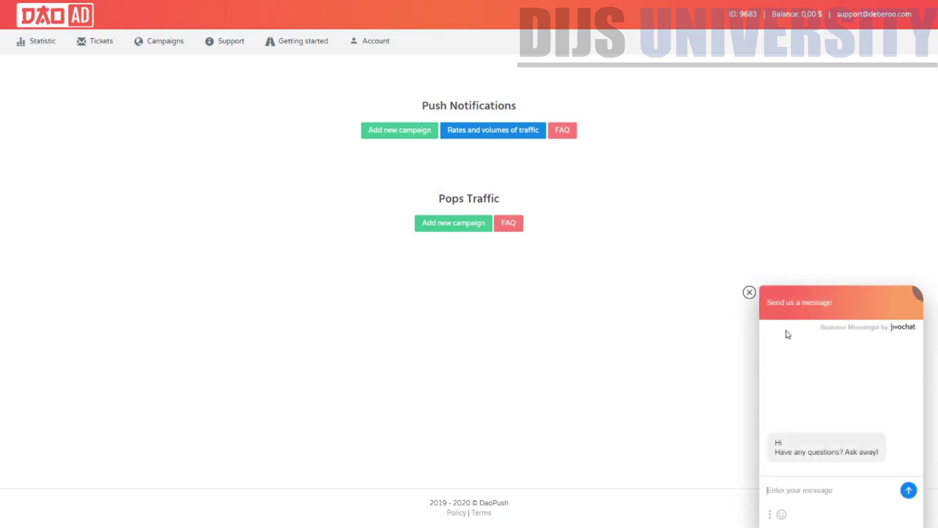
pyautogui.click(749, 292)
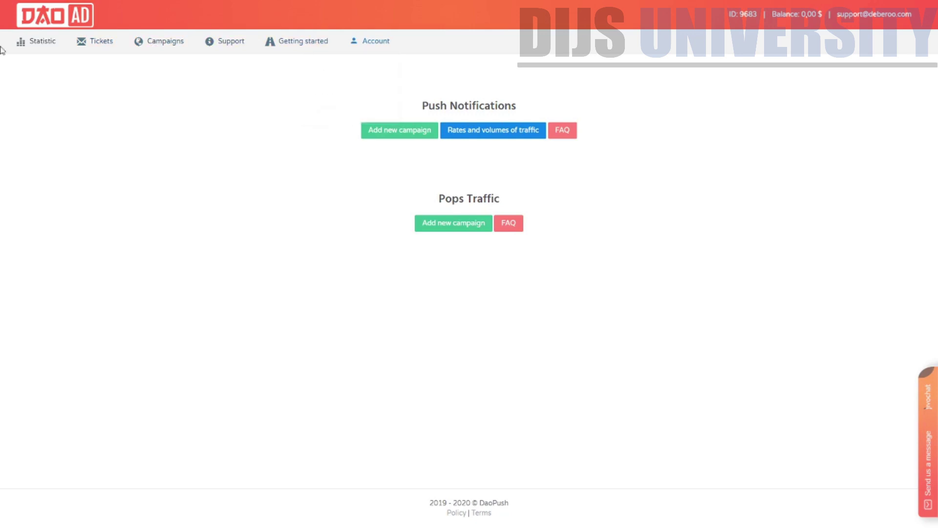
# Choose Statistic Push, read the info that a campaign must be added first, then go to Tickets
pyautogui.moveTo(48, 50)
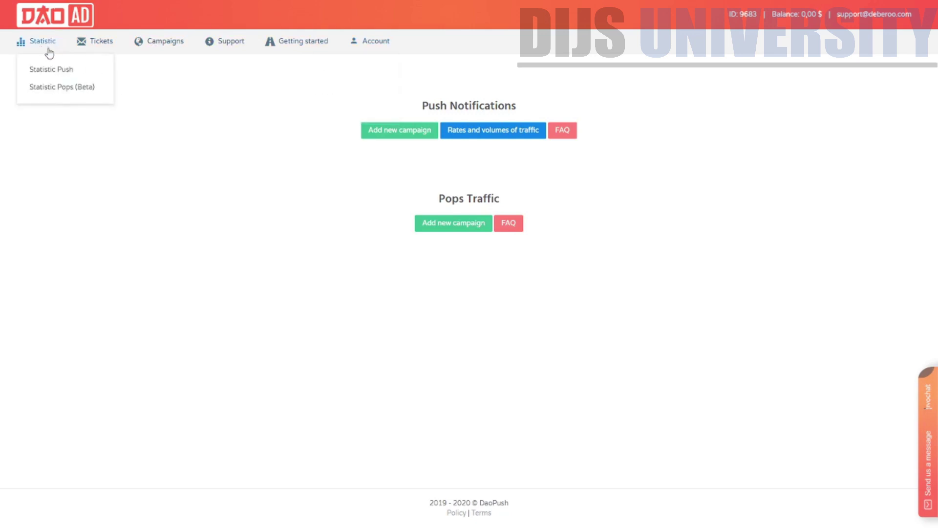
pyautogui.click(44, 75)
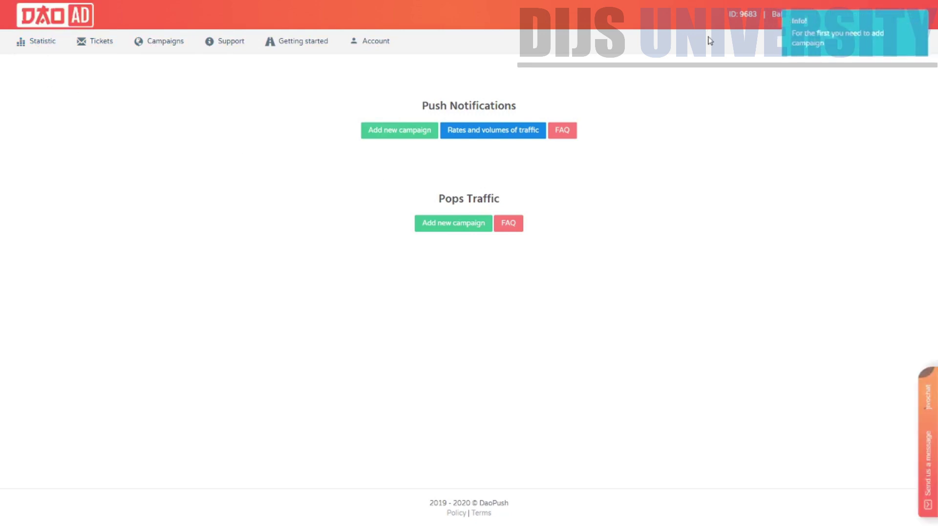
pyautogui.moveTo(834, 46); pyautogui.dragTo(789, 36)
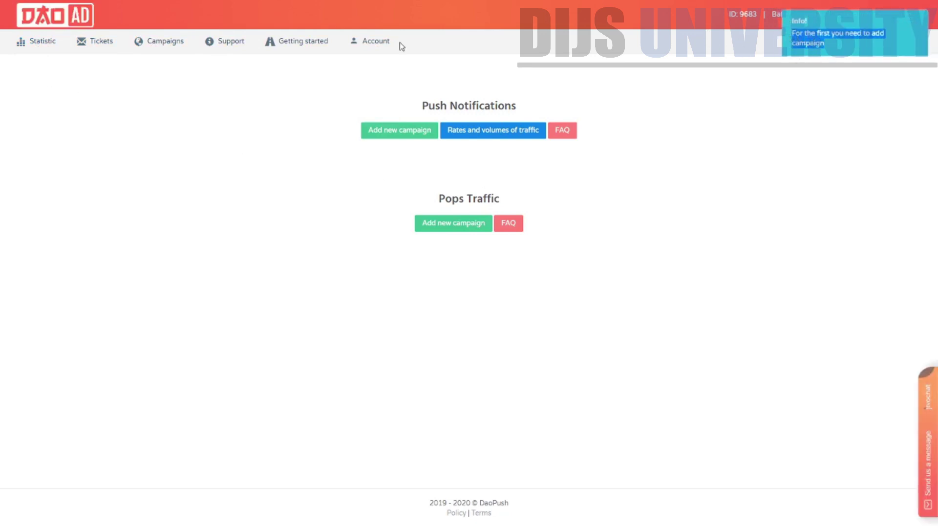
pyautogui.moveTo(47, 53)
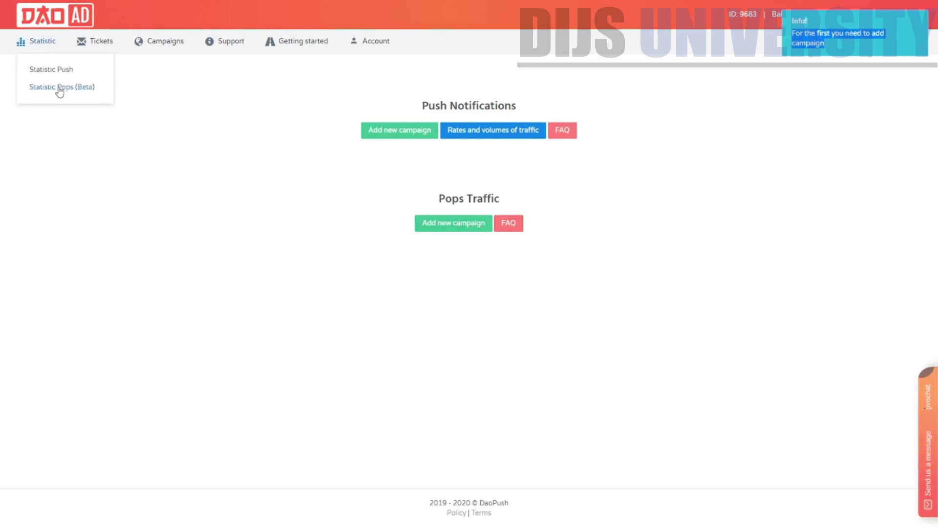
pyautogui.click(75, 95)
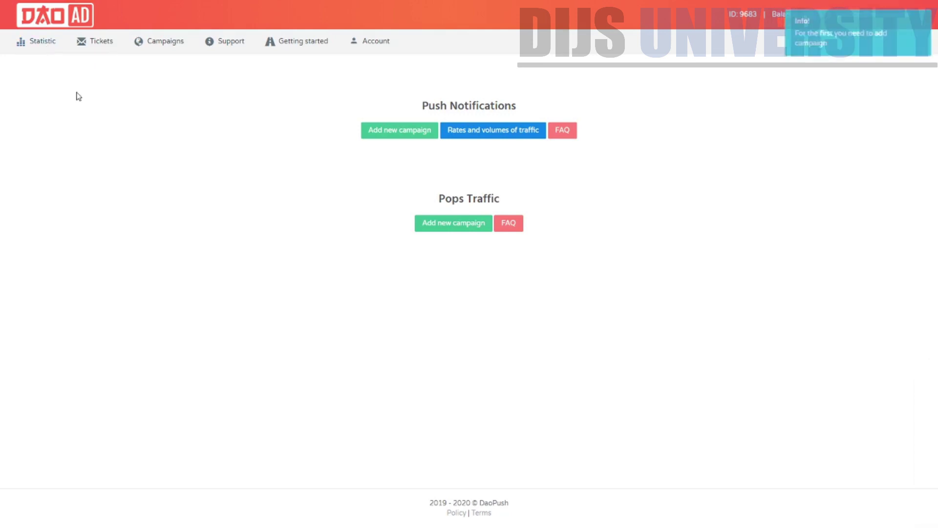
pyautogui.click(105, 41)
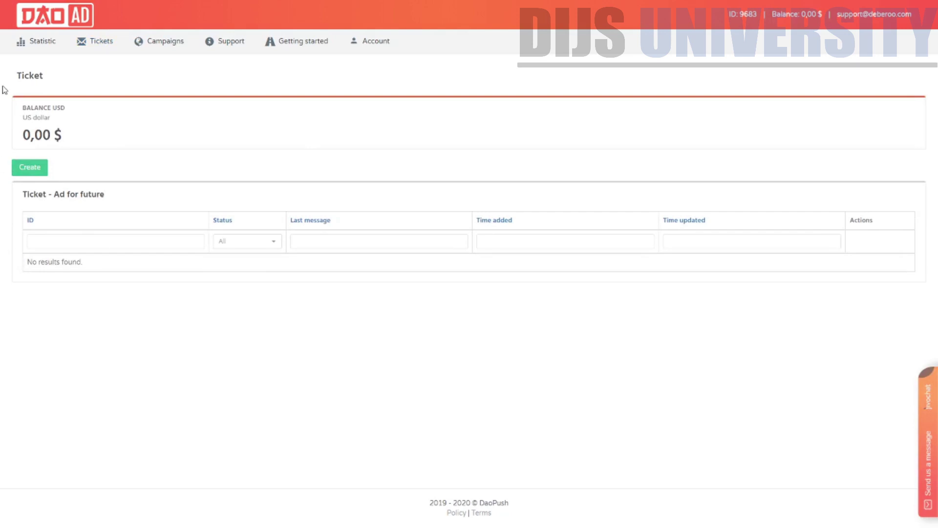
# Highlight the Ticket page title, open and close the support chat, then go to Campaigns
pyautogui.doubleClick(29, 79)
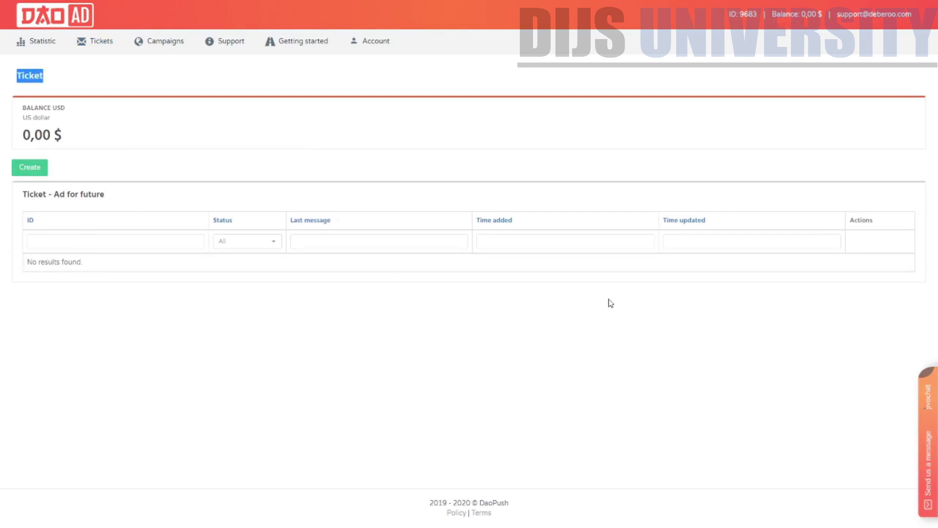
pyautogui.click(926, 420)
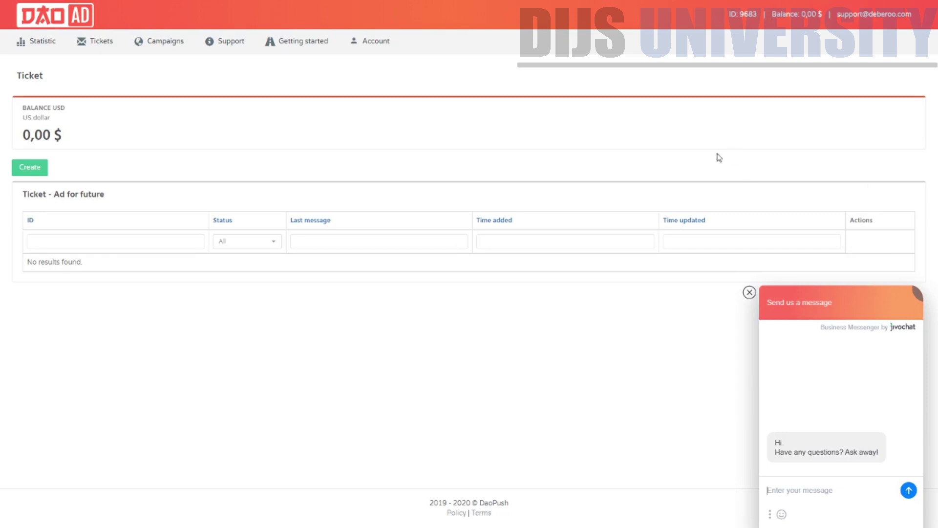
pyautogui.click(750, 293)
pyautogui.click(153, 44)
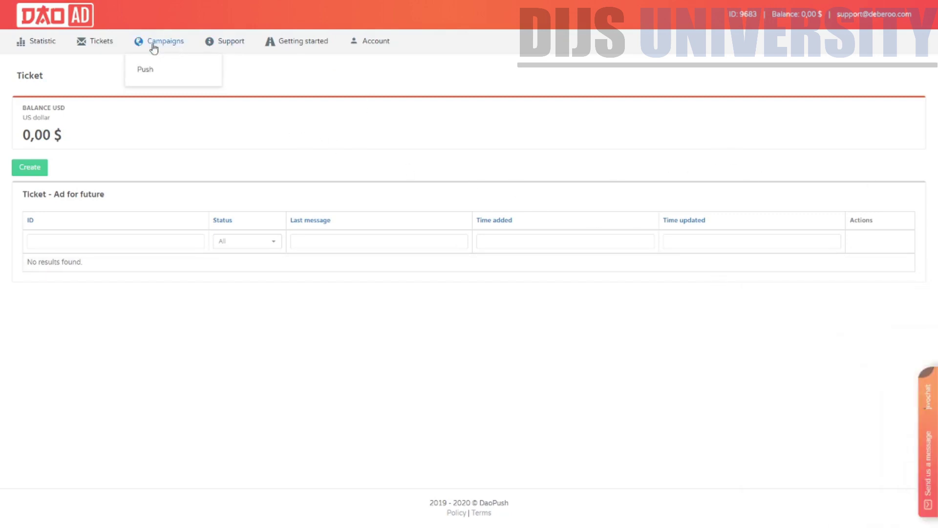
# Open the support contacts page and highlight the webmaster and advertiser contact cards
pyautogui.click(229, 44)
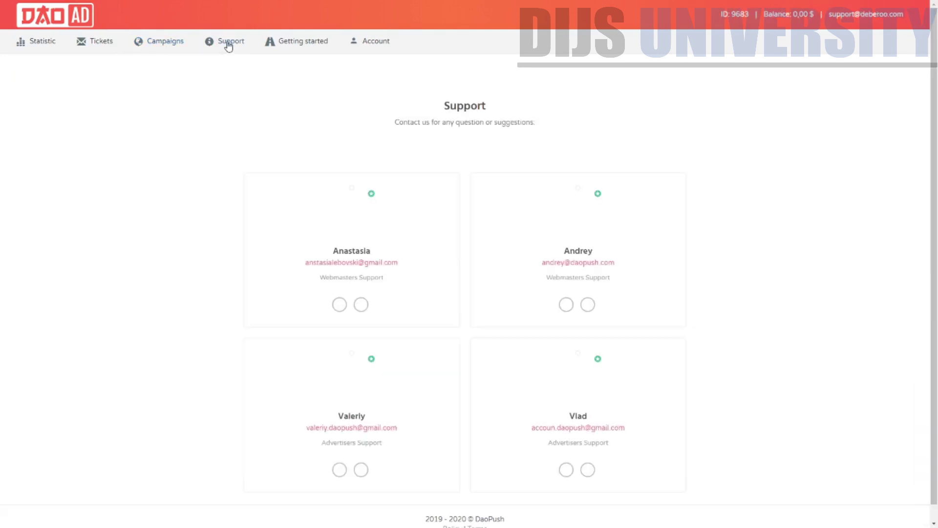
pyautogui.scroll(-1, 547, 249)
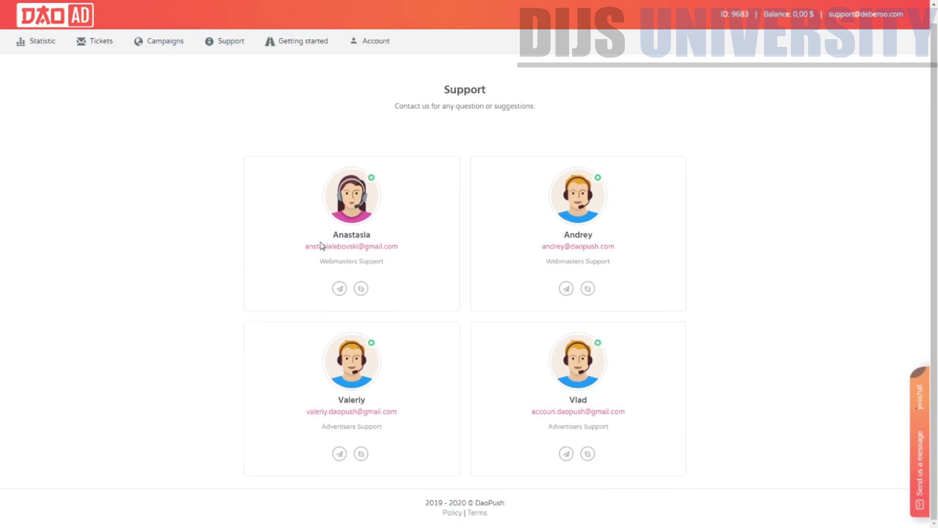
pyautogui.moveTo(334, 235); pyautogui.dragTo(382, 246)
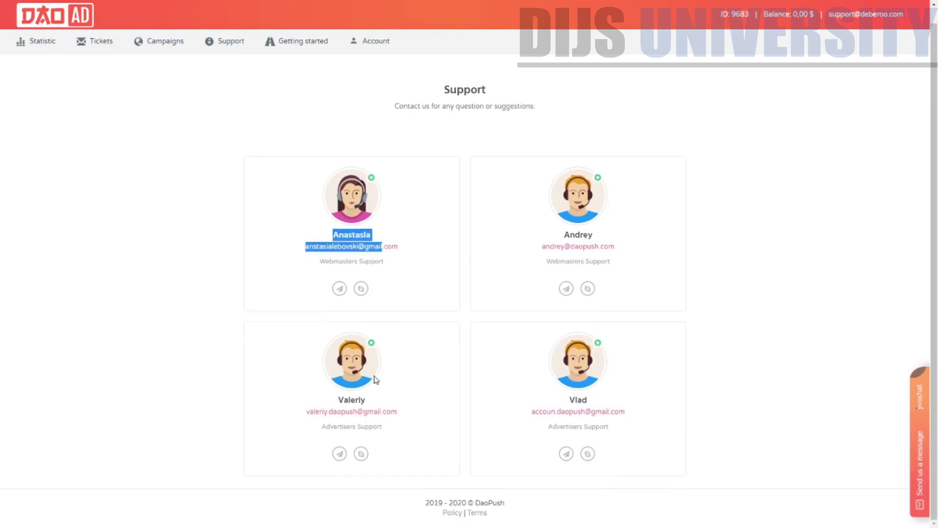
pyautogui.moveTo(638, 269); pyautogui.dragTo(328, 197)
pyautogui.moveTo(687, 454); pyautogui.dragTo(348, 371)
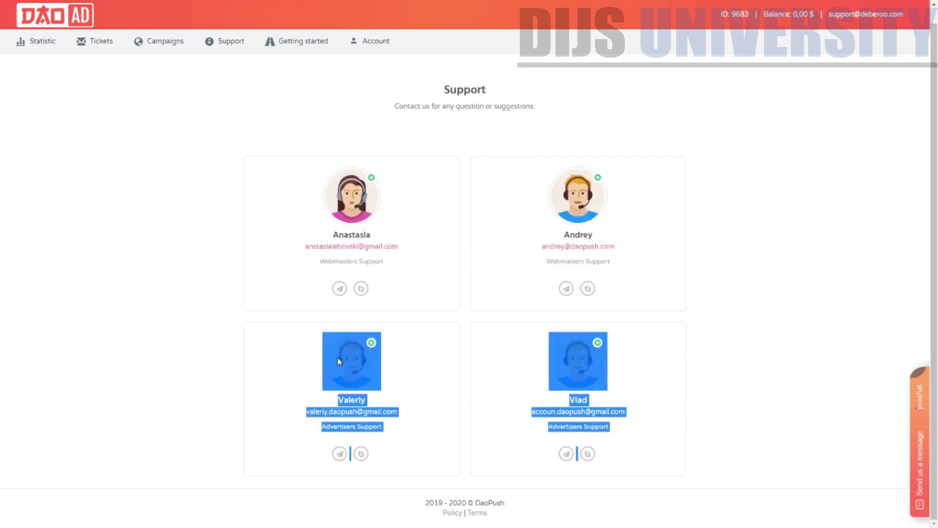
pyautogui.click(733, 450)
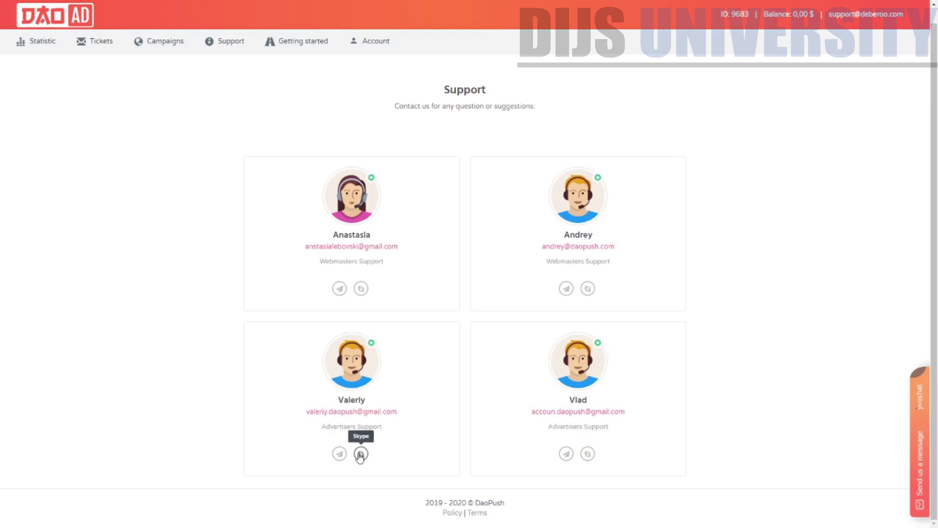
# Highlight both advertiser contacts' details, then go to the Getting started page
pyautogui.moveTo(413, 413); pyautogui.dragTo(303, 413)
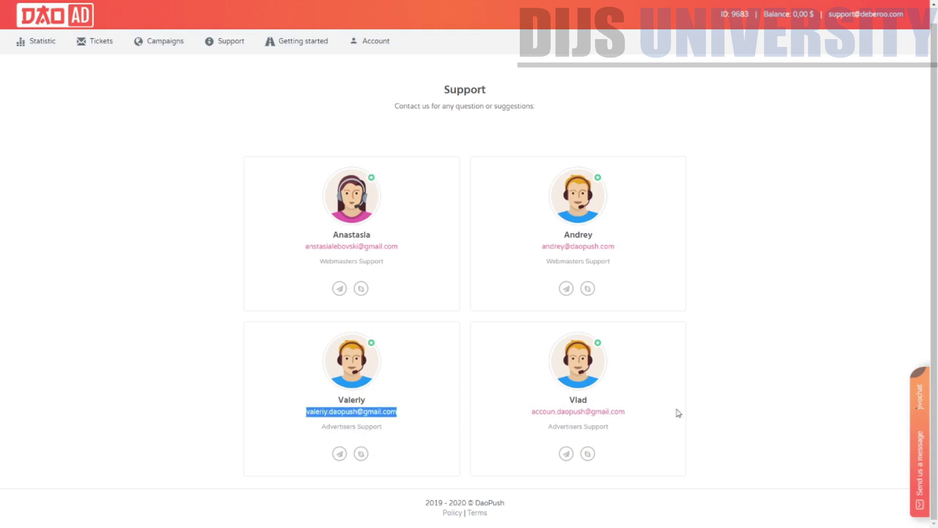
pyautogui.moveTo(646, 411); pyautogui.dragTo(556, 407)
pyautogui.click(508, 391)
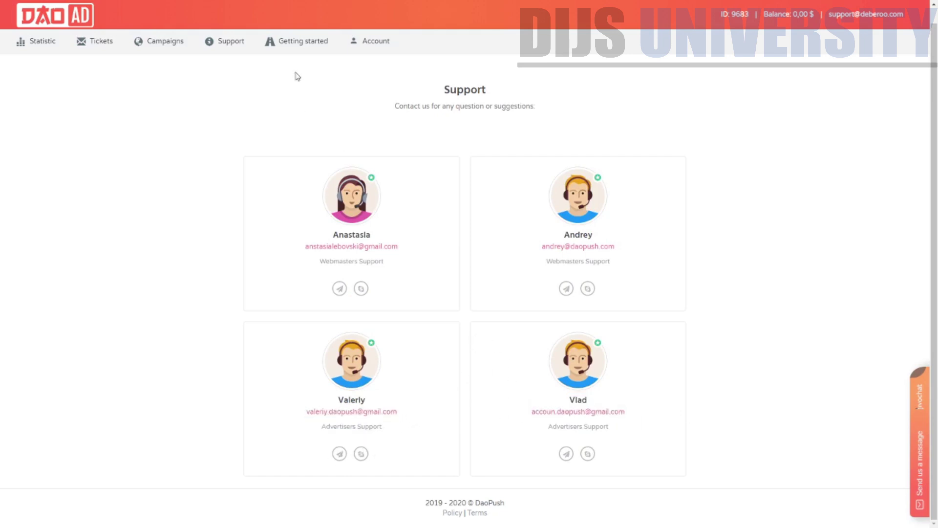
pyautogui.moveTo(347, 58)
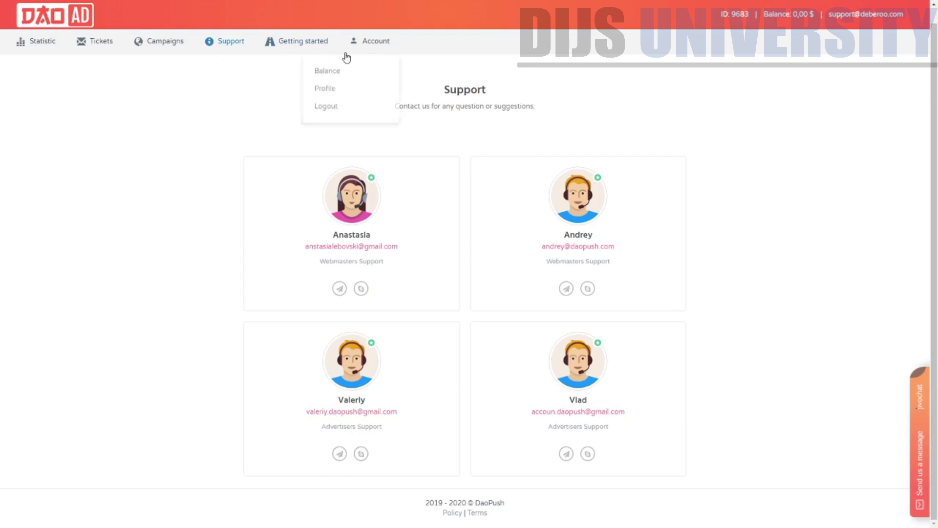
pyautogui.click(271, 47)
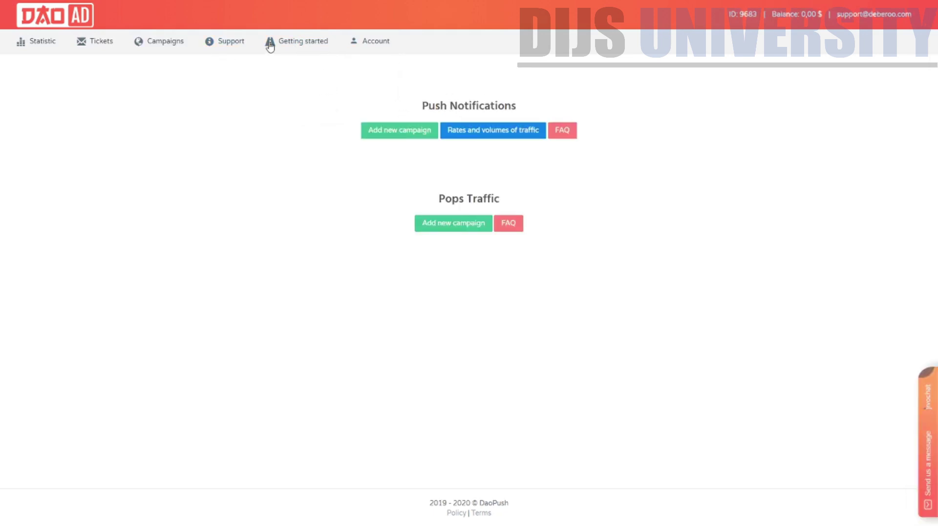
# Open Account > Balance, highlight the BALANCE RECHARGE heading, and view the ACH Payments option
pyautogui.moveTo(352, 46)
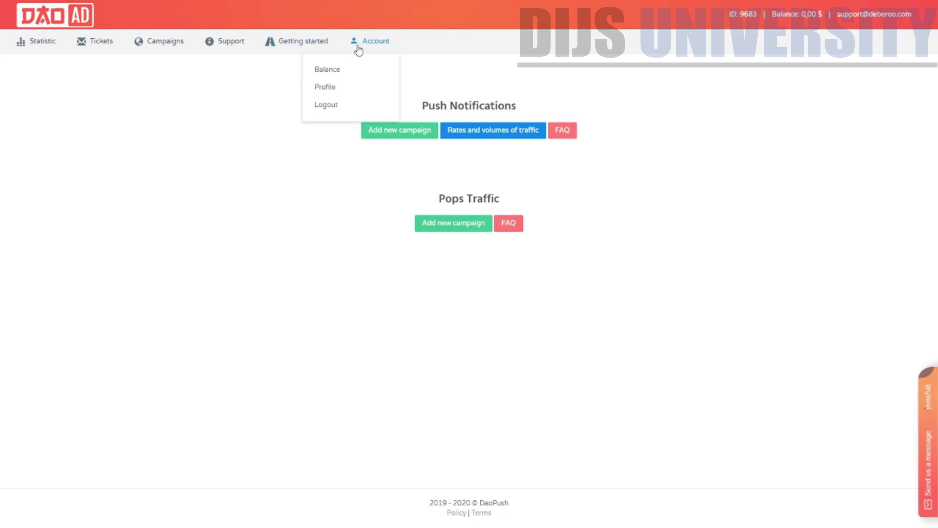
pyautogui.click(359, 75)
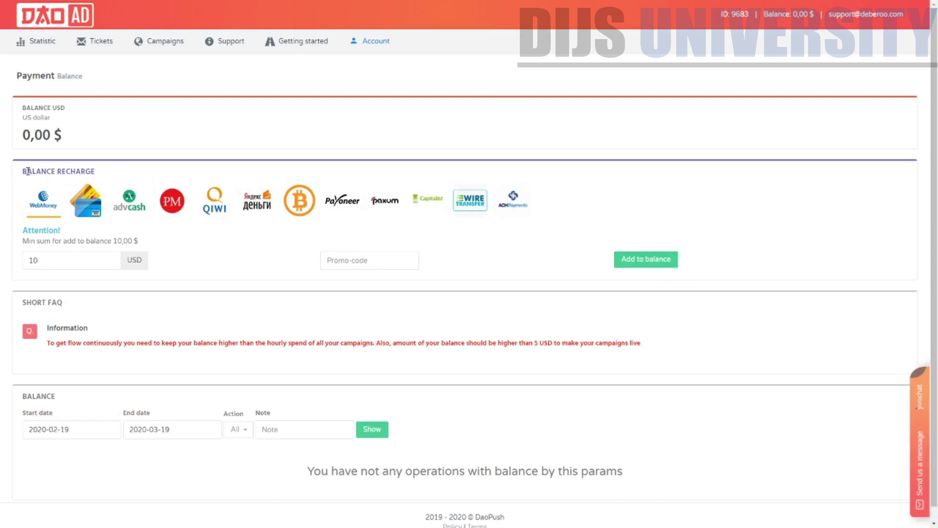
pyautogui.moveTo(29, 170); pyautogui.dragTo(100, 184)
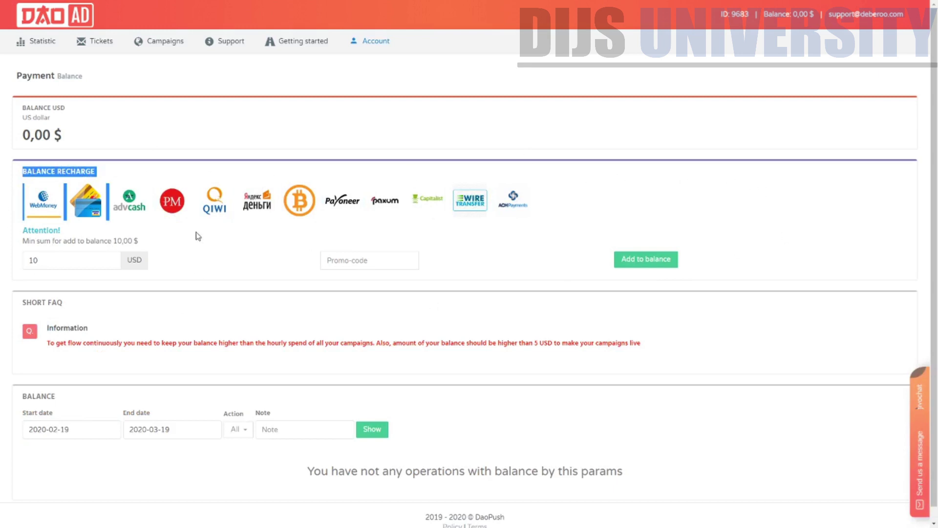
pyautogui.click(255, 267)
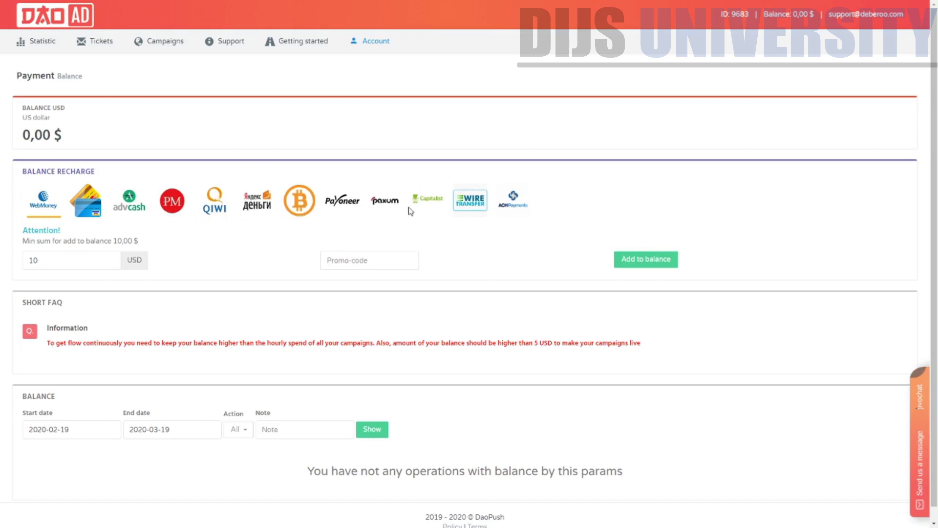
pyautogui.click(512, 208)
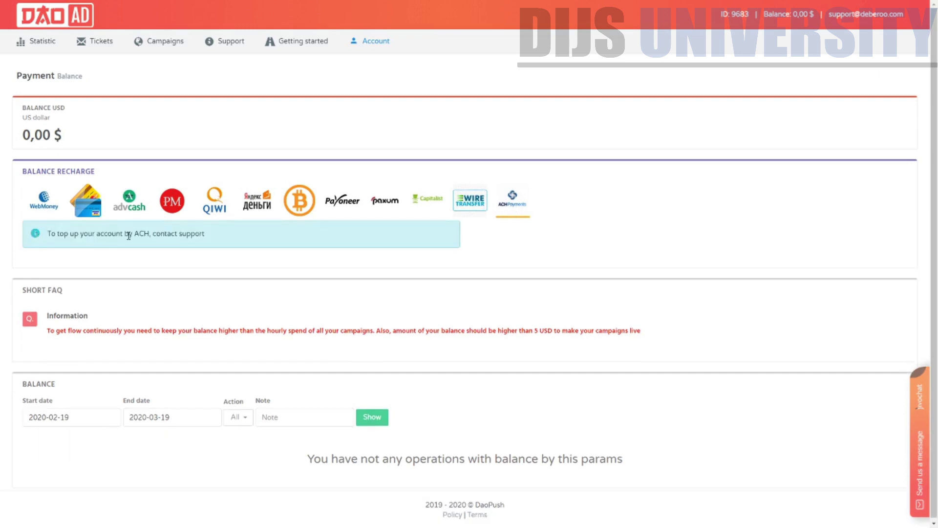
pyautogui.moveTo(141, 234); pyautogui.dragTo(532, 203)
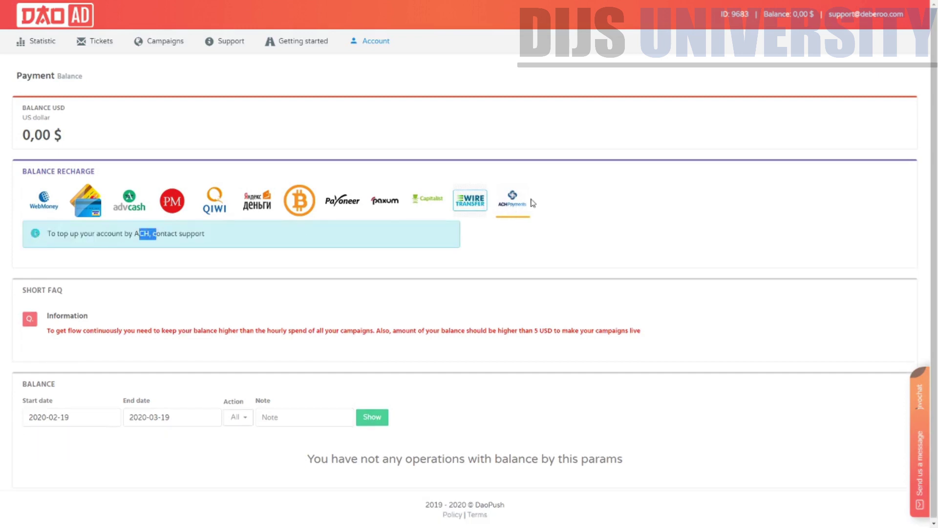
pyautogui.click(458, 211)
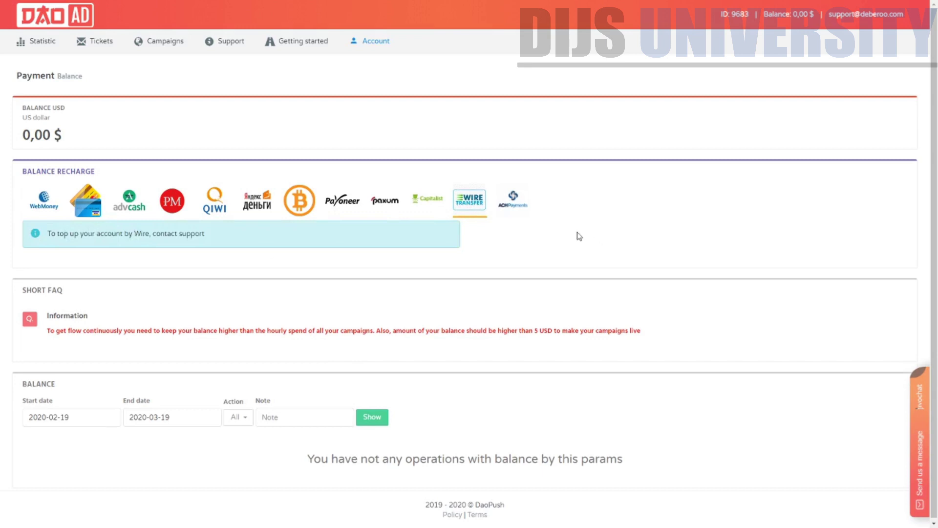
pyautogui.click(427, 205)
pyautogui.click(376, 210)
pyautogui.click(342, 205)
pyautogui.click(303, 203)
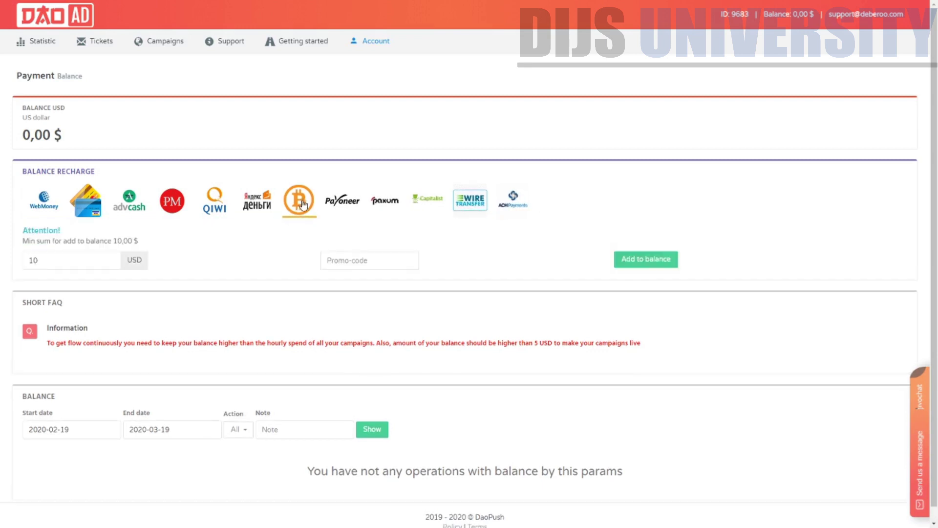
pyautogui.moveTo(116, 240); pyautogui.dragTo(203, 235)
pyautogui.click(256, 201)
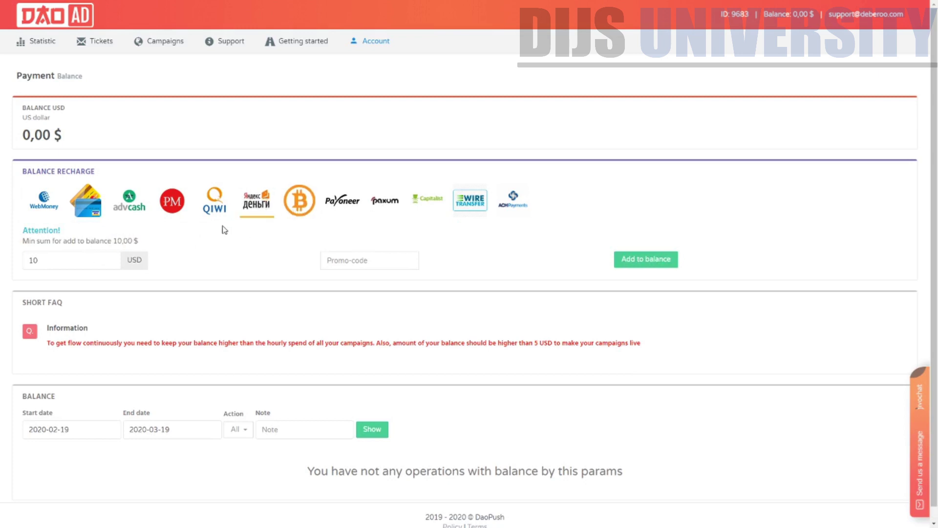
pyautogui.moveTo(116, 239); pyautogui.dragTo(155, 243)
pyautogui.click(211, 204)
pyautogui.click(172, 200)
pyautogui.click(129, 203)
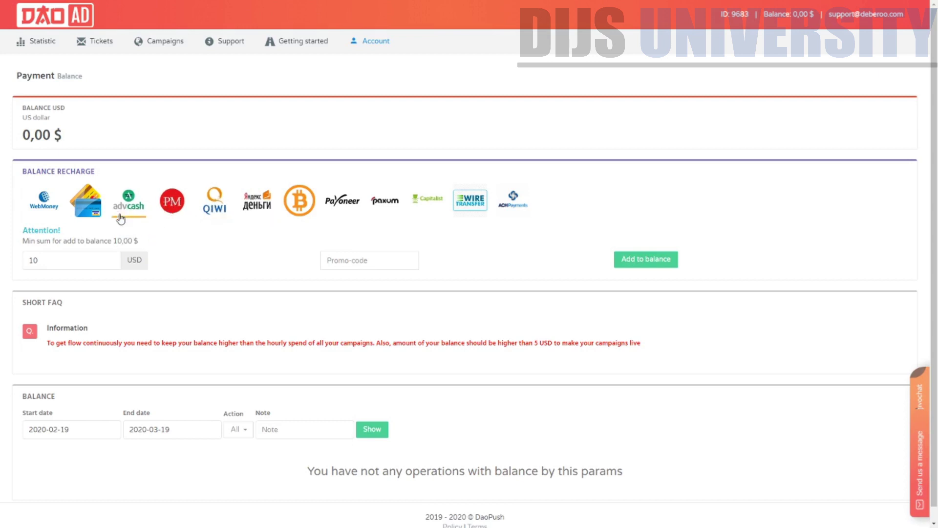
pyautogui.click(87, 208)
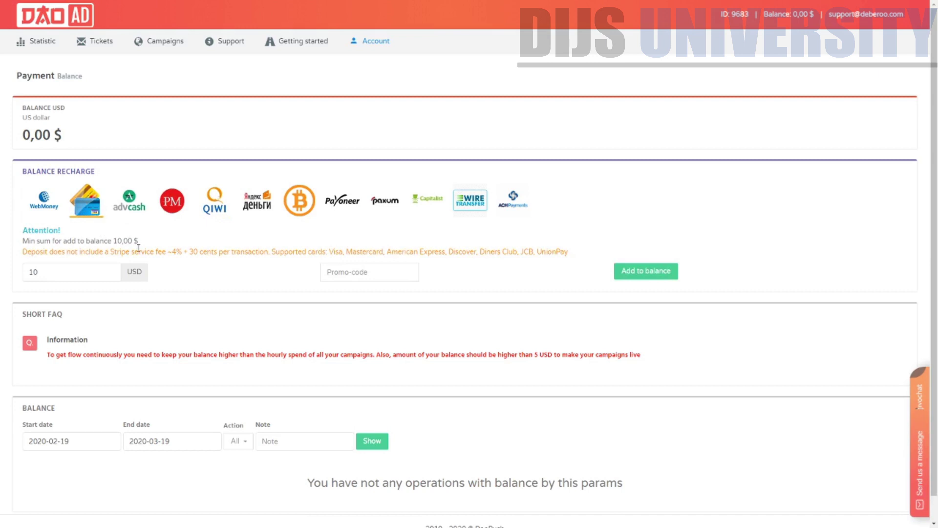
pyautogui.moveTo(113, 240); pyautogui.dragTo(148, 245)
pyautogui.moveTo(35, 251); pyautogui.dragTo(196, 252)
pyautogui.click(189, 247)
pyautogui.click(51, 210)
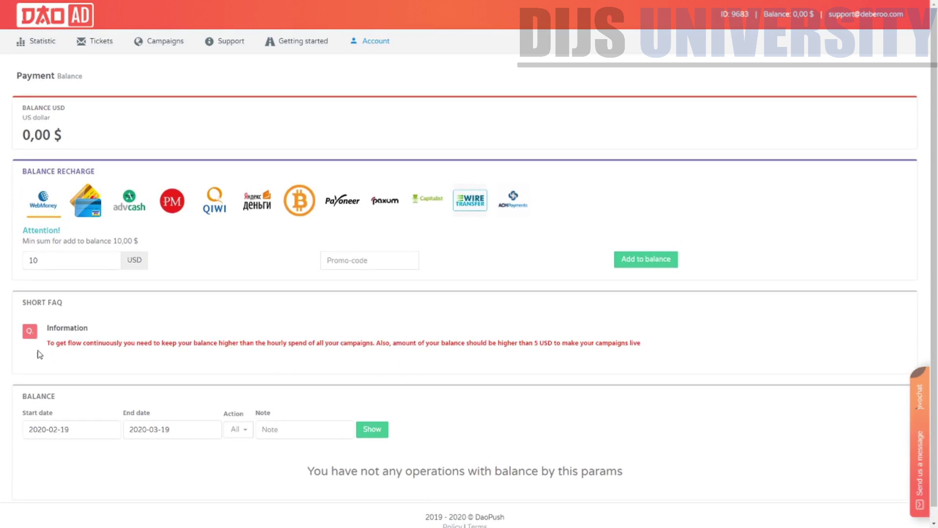
# Highlight the minimum sum line and the FAQ note requiring a 5 USD minimum balance
pyautogui.moveTo(52, 346); pyautogui.dragTo(195, 371)
pyautogui.click(70, 362)
pyautogui.moveTo(71, 344); pyautogui.dragTo(673, 341)
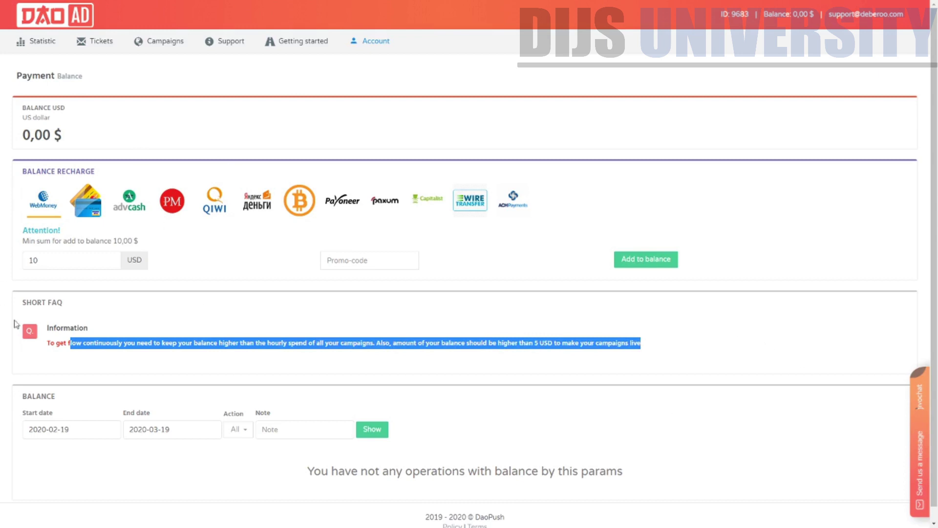
pyautogui.moveTo(20, 243); pyautogui.dragTo(200, 243)
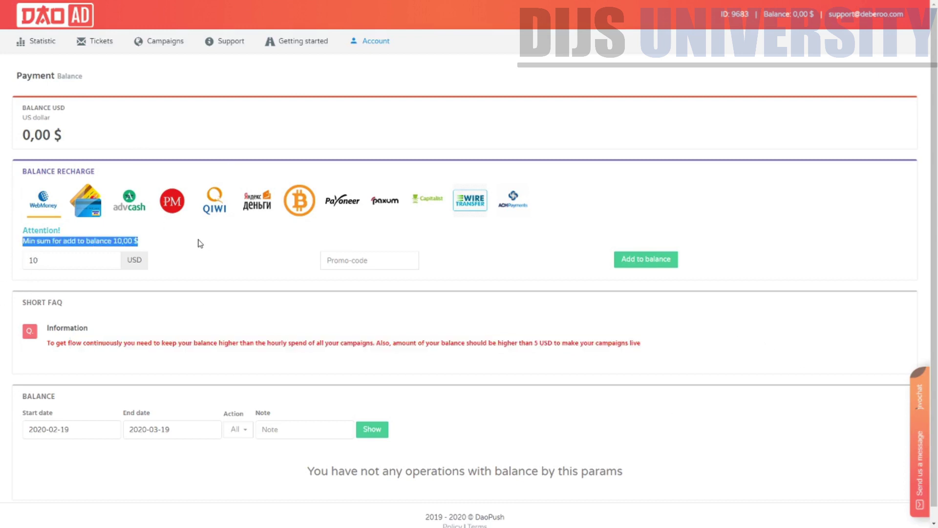
pyautogui.moveTo(687, 341); pyautogui.dragTo(51, 353)
pyautogui.click(536, 374)
pyautogui.moveTo(512, 343); pyautogui.dragTo(700, 356)
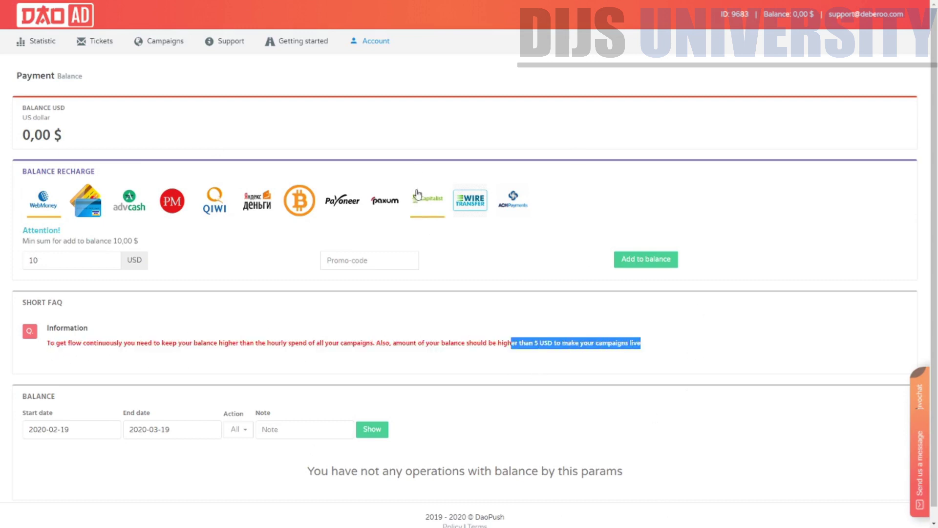
# Open the Push campaigns page from the Campaigns menu
pyautogui.moveTo(168, 65)
pyautogui.moveTo(383, 40)
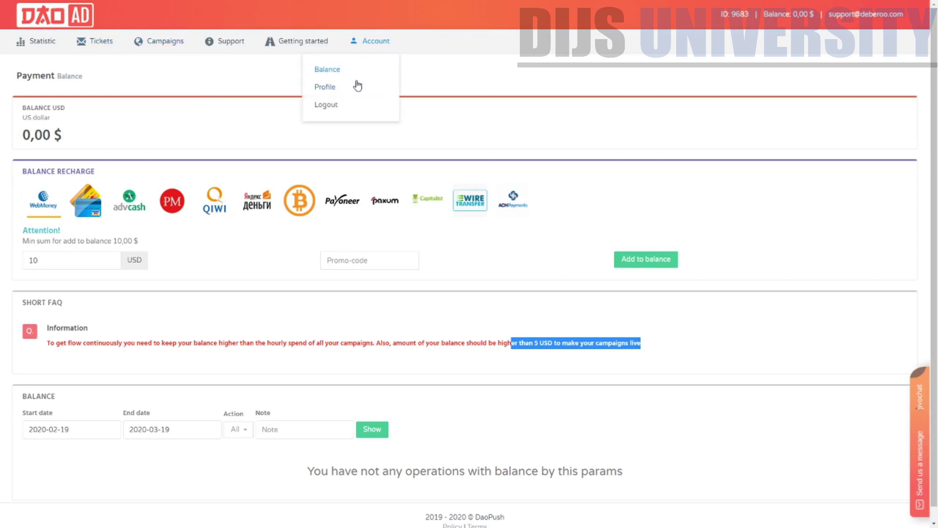
pyautogui.moveTo(165, 45)
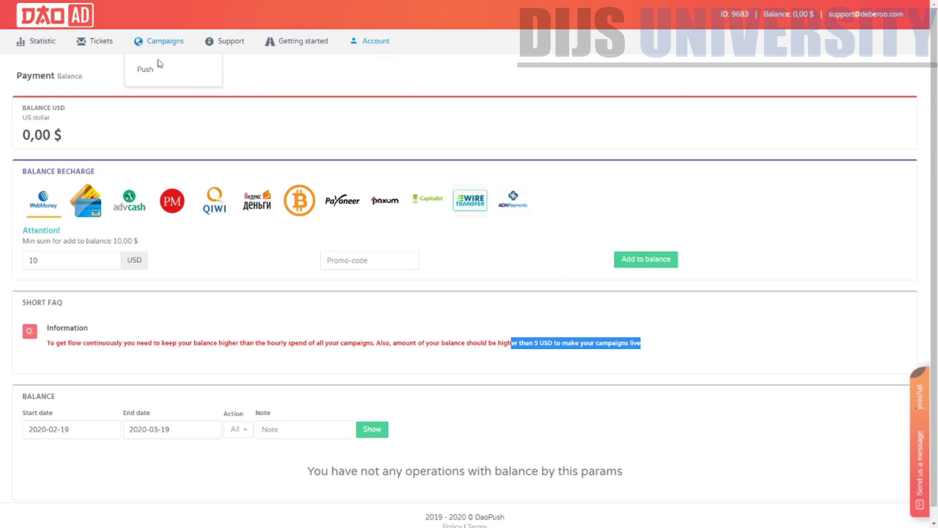
pyautogui.click(146, 70)
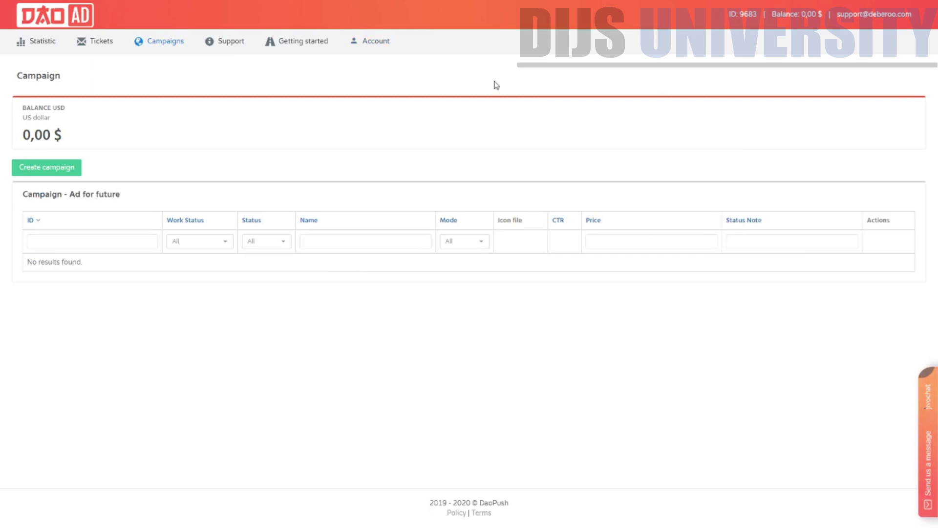
# Create a new campaign, scroll through its blank form, and open the work status options
pyautogui.click(30, 173)
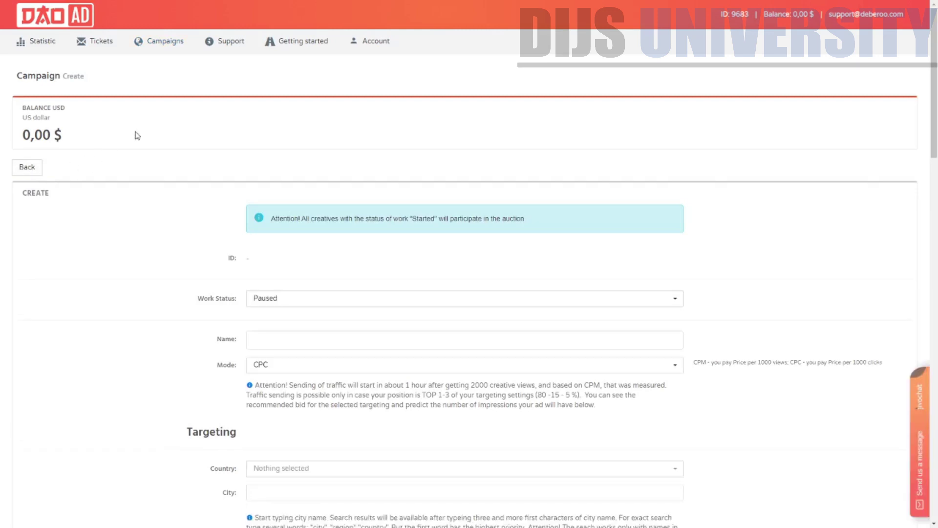
pyautogui.scroll(-5, 873, 244)
pyautogui.scroll(-20, 873, 243)
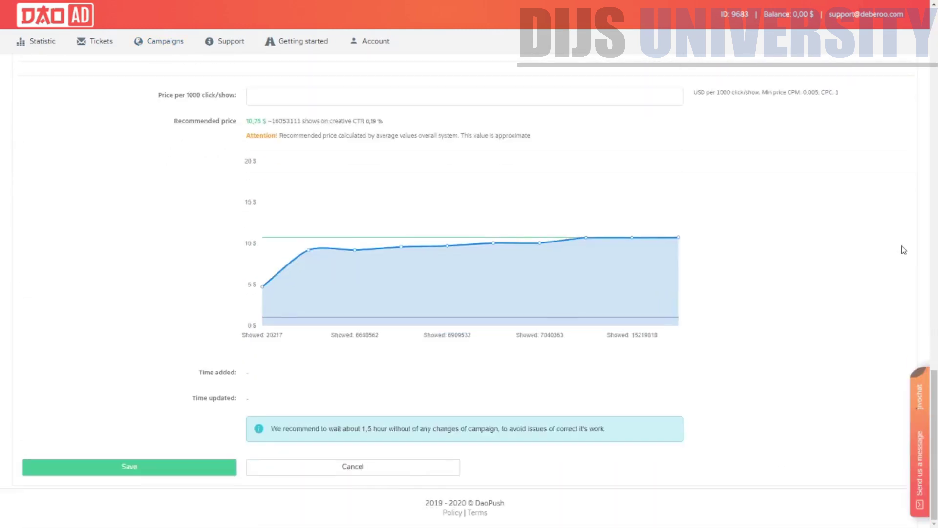
pyautogui.scroll(10, 486, 332)
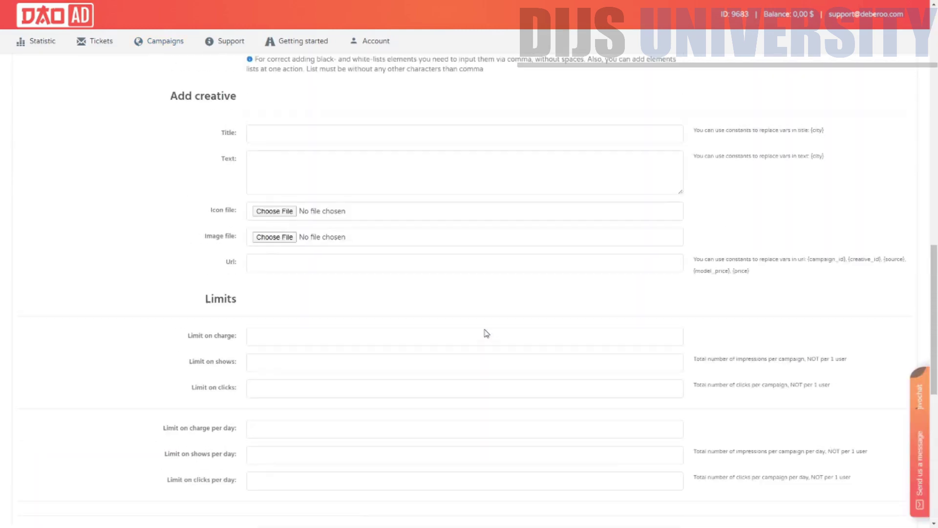
pyautogui.scroll(10, 486, 332)
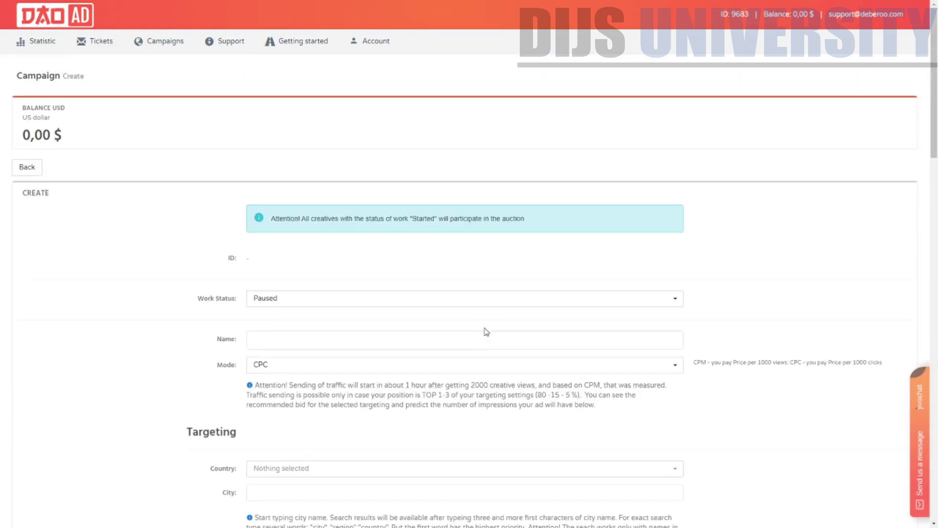
pyautogui.scroll(-1, 372, 327)
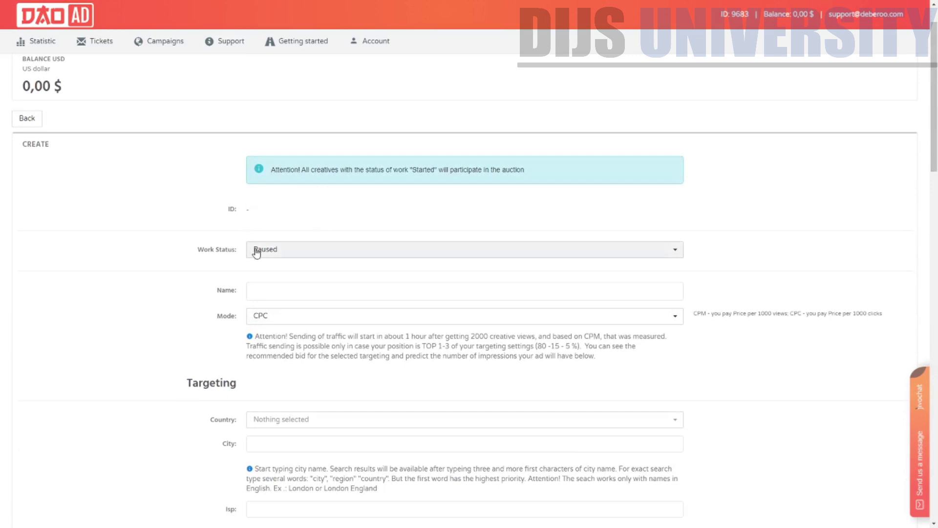
pyautogui.click(344, 255)
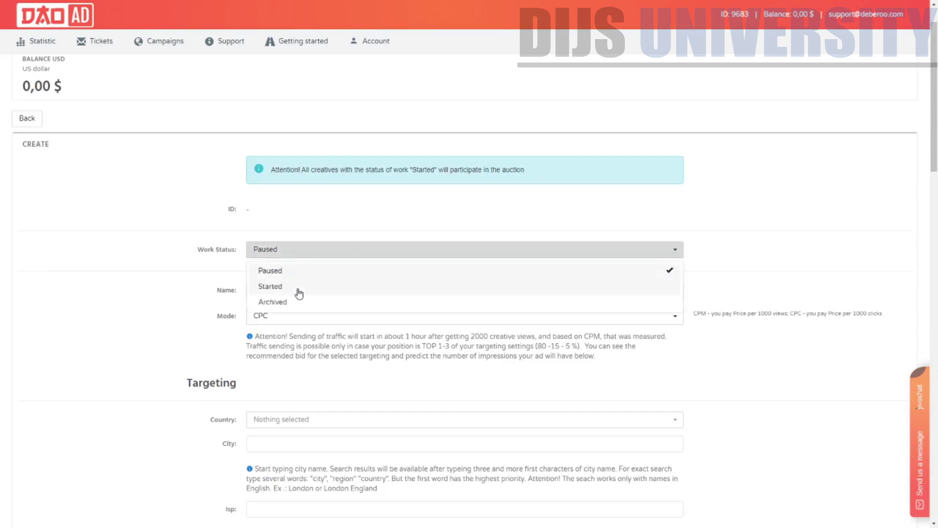
# Set the campaign work status to Started and enter the name Test
pyautogui.click(299, 291)
pyautogui.click(297, 293)
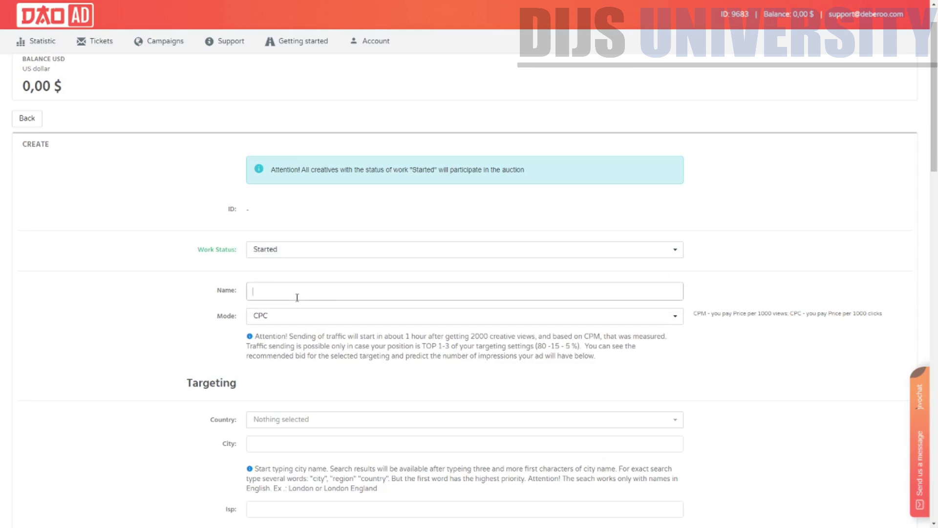
pyautogui.write('Test')
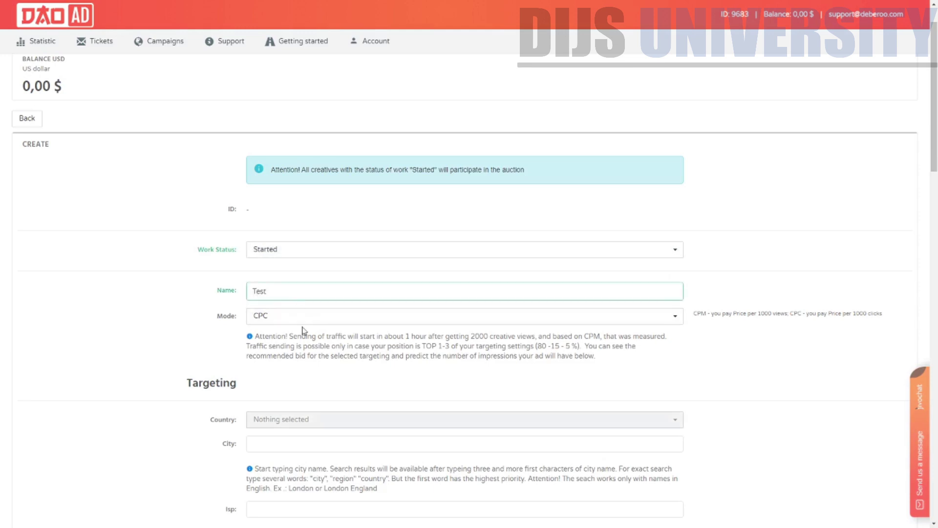
pyautogui.scroll(-5, 725, 247)
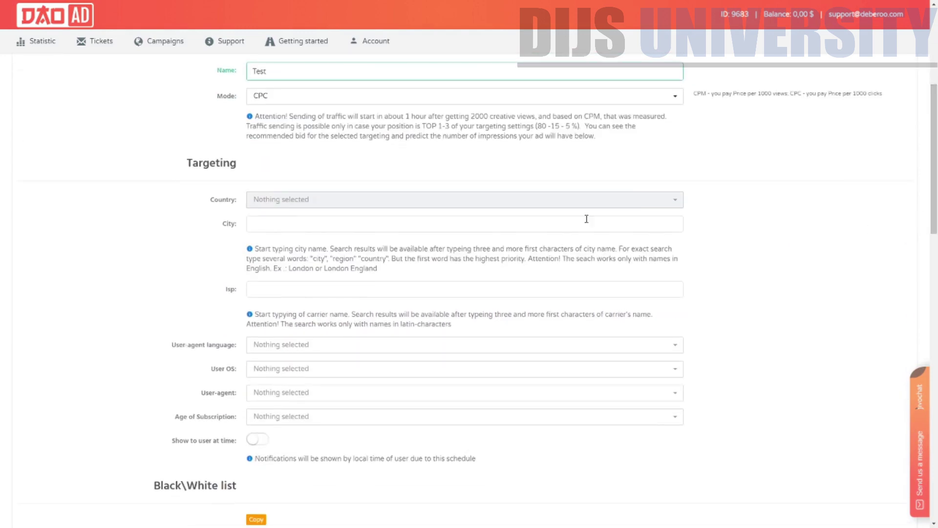
# Search the Country list and select Malaysia (MY) as the target country
pyautogui.click(287, 205)
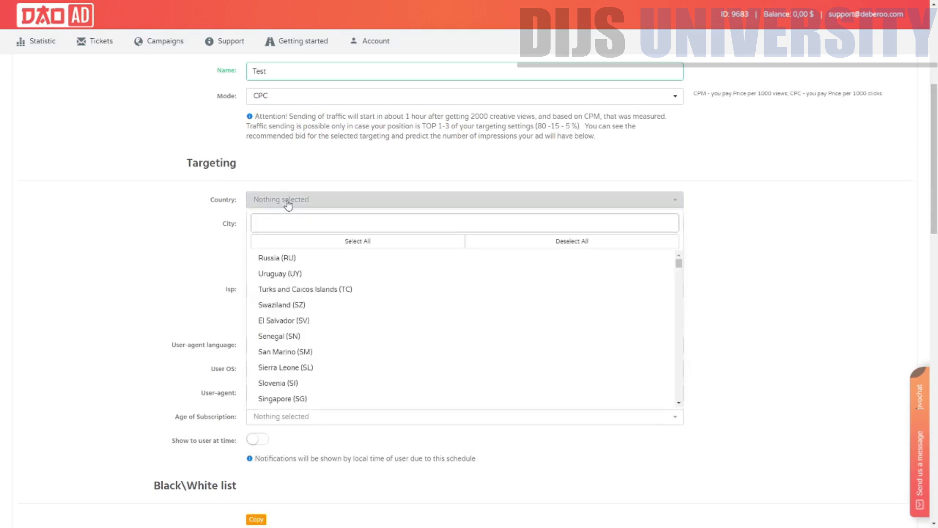
pyautogui.write('Malaysi')
pyautogui.click(303, 259)
pyautogui.click(780, 167)
# Search the City field for Selangor and add Kuala Selangor (MY - Selangor)
pyautogui.click(290, 226)
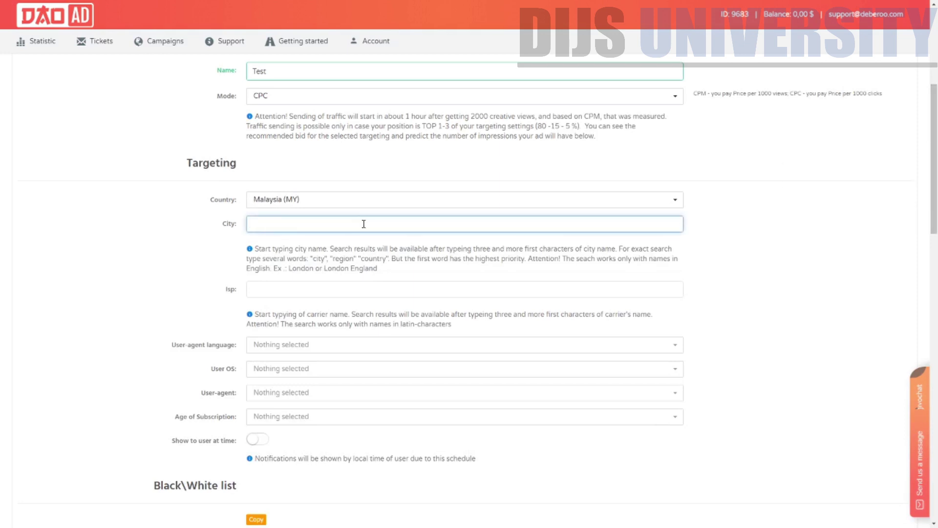
pyautogui.write('Kuala')
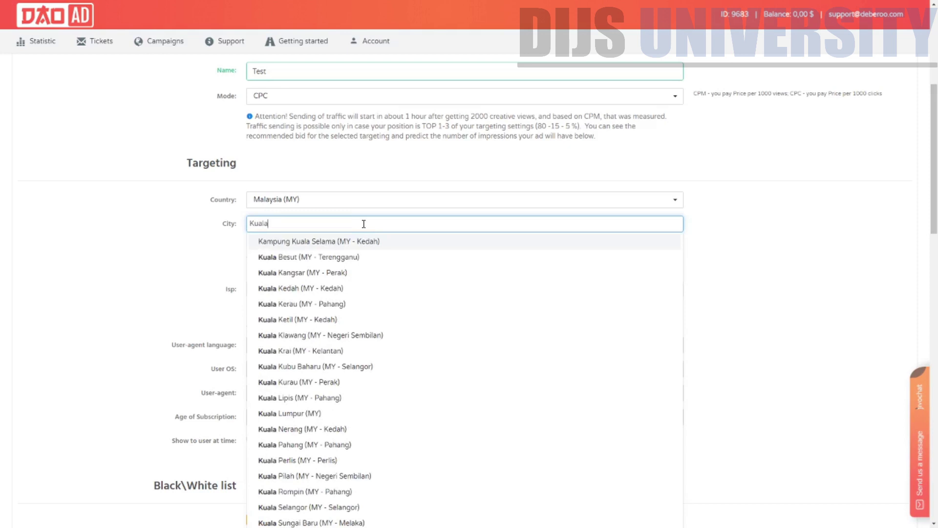
pyautogui.press('BackSpace')
pyautogui.press('BackSpace')
pyautogui.press('BackSpace')
pyautogui.press('BackSpace')
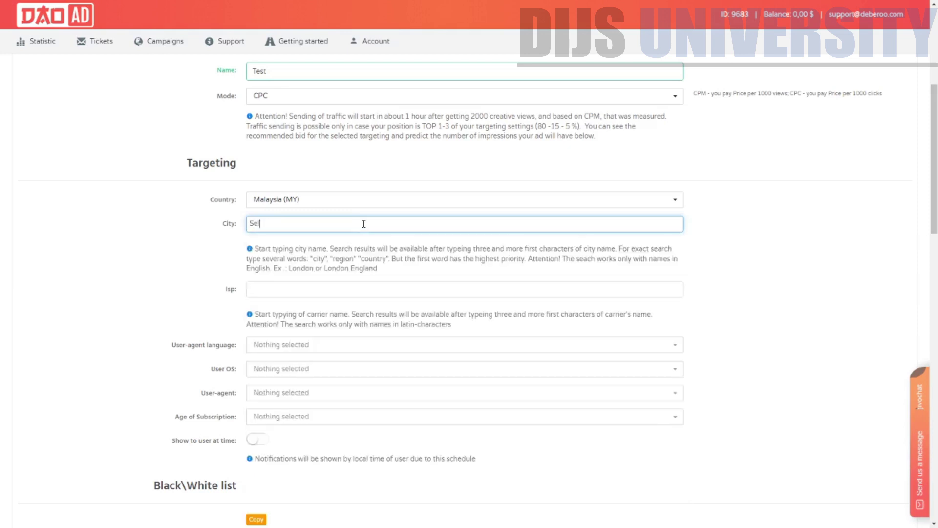
pyautogui.write('Selan')
pyautogui.press('BackSpace')
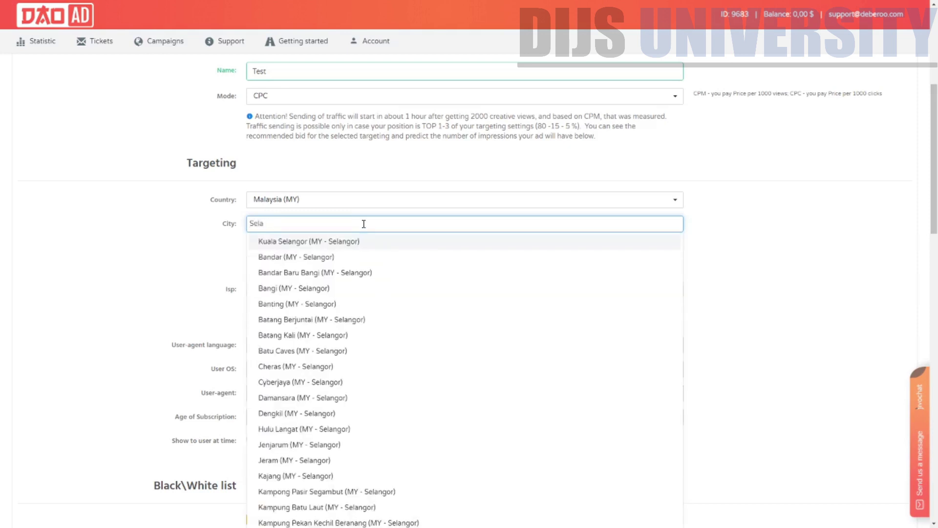
pyautogui.write('ngor')
pyautogui.click(301, 245)
pyautogui.doubleClick(231, 142)
pyautogui.moveTo(179, 202); pyautogui.dragTo(237, 200)
pyautogui.click(273, 202)
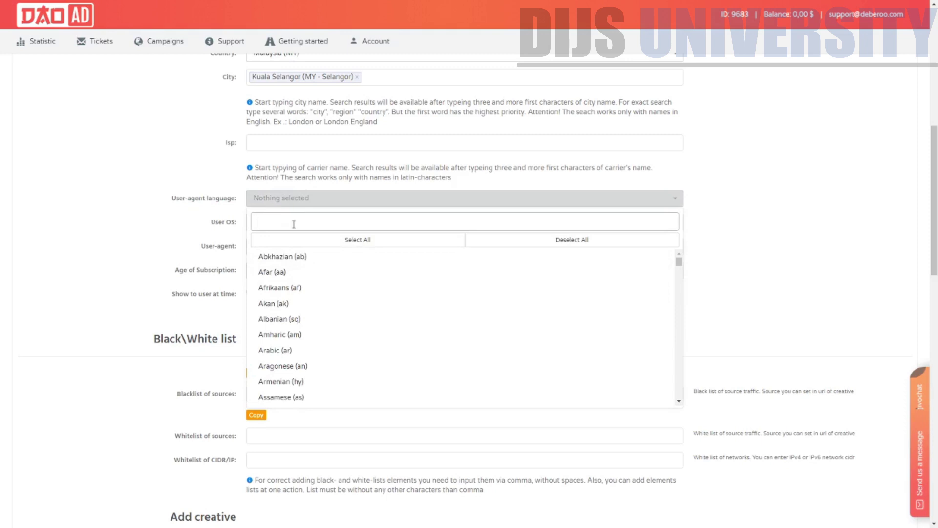
# Select English (en) as the user-agent language
pyautogui.write('english')
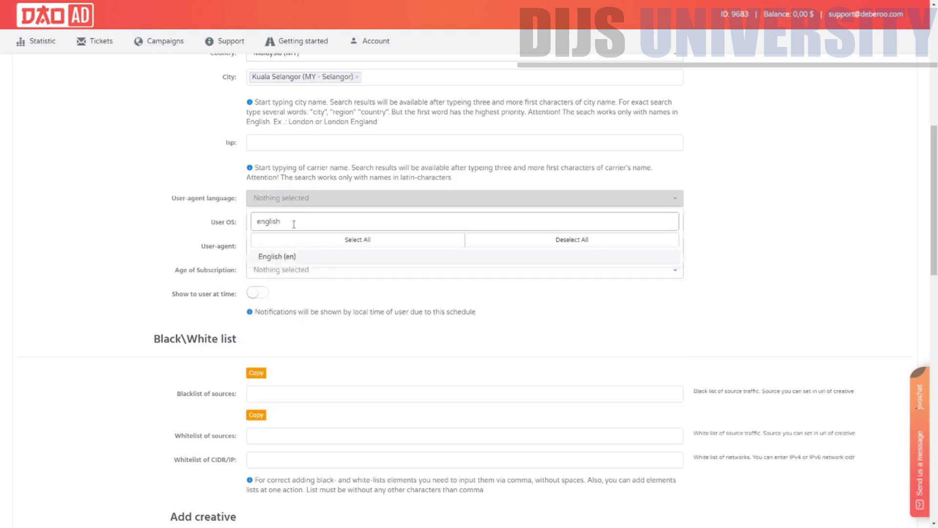
pyautogui.click(288, 256)
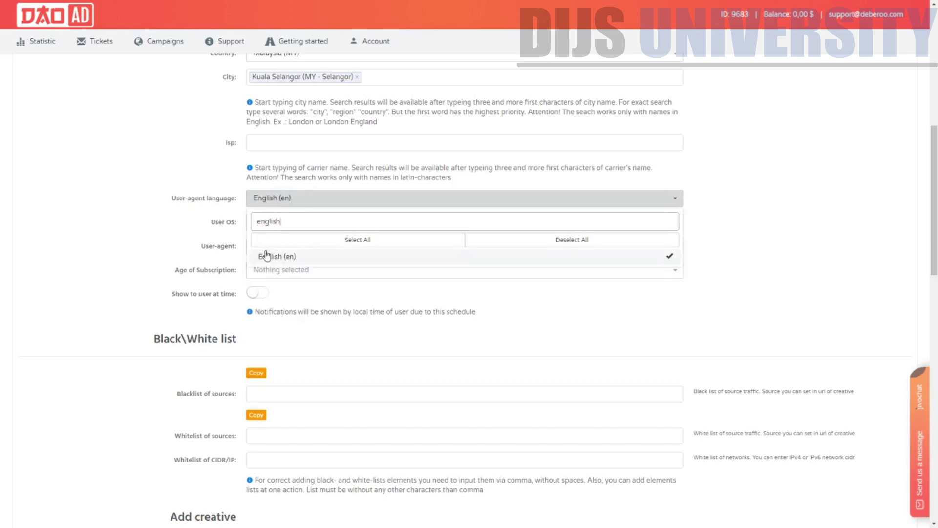
pyautogui.click(210, 238)
# Browse the User OS and browser lists unchanged, then choose 8 - 15 days subscription age
pyautogui.click(272, 221)
pyautogui.scroll(-2, 420, 325)
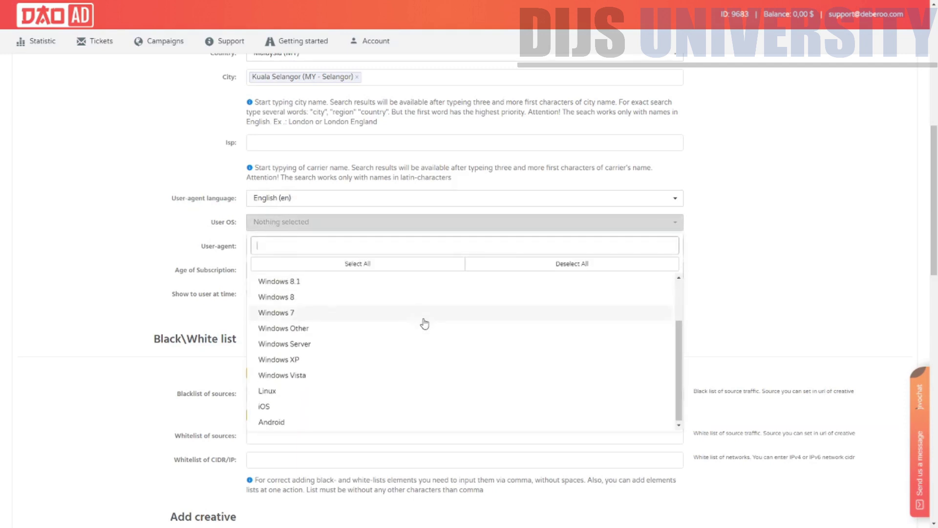
pyautogui.scroll(-2, 426, 342)
pyautogui.click(176, 216)
pyautogui.click(288, 198)
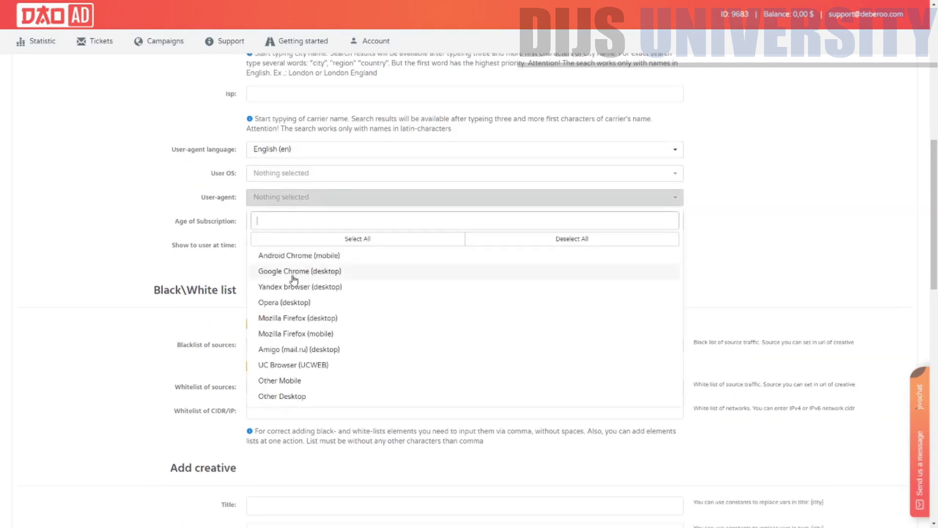
pyautogui.scroll(-4, 403, 367)
pyautogui.scroll(3, 381, 308)
pyautogui.click(195, 196)
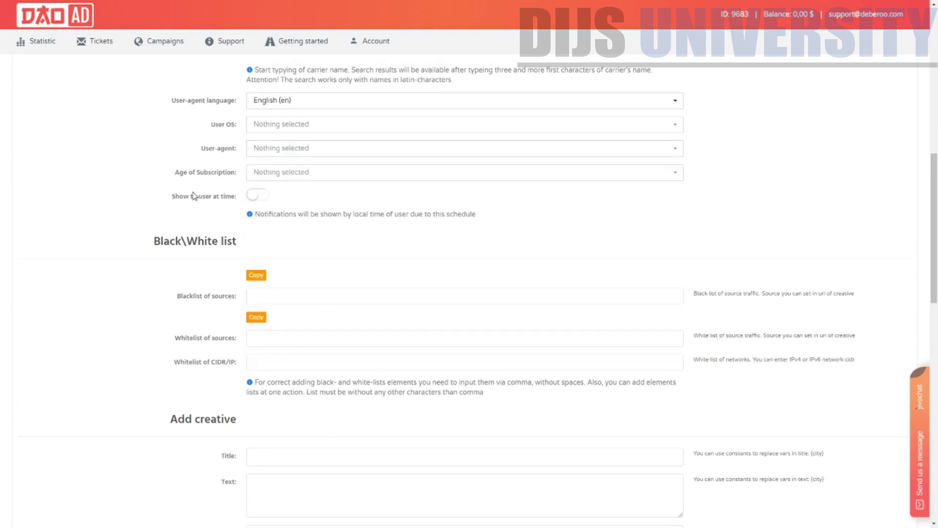
pyautogui.click(279, 174)
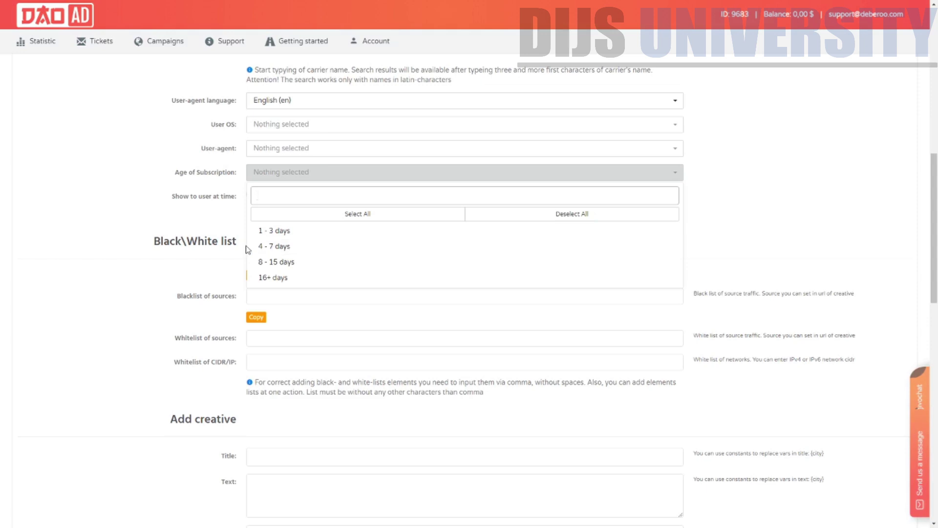
pyautogui.click(295, 263)
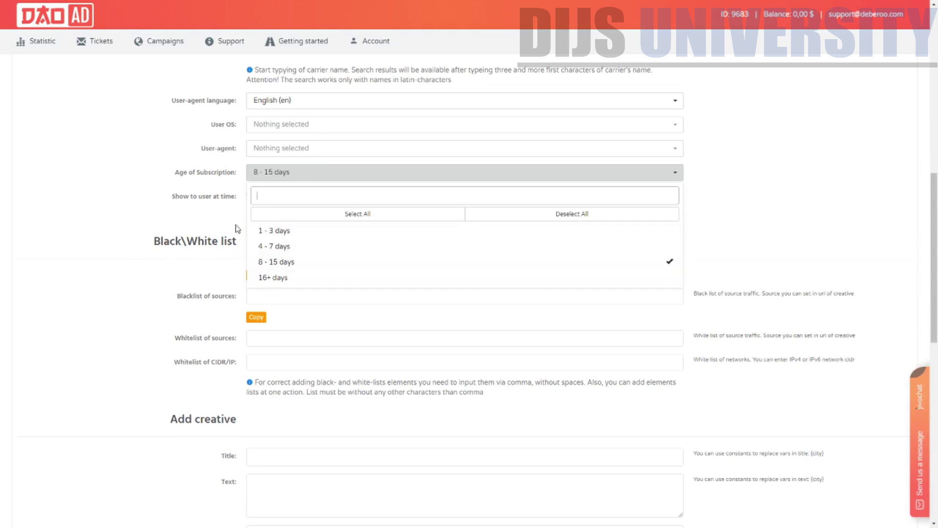
# Toggle the show-to-user-at-time schedule on and off, leaving it disabled
pyautogui.click(223, 227)
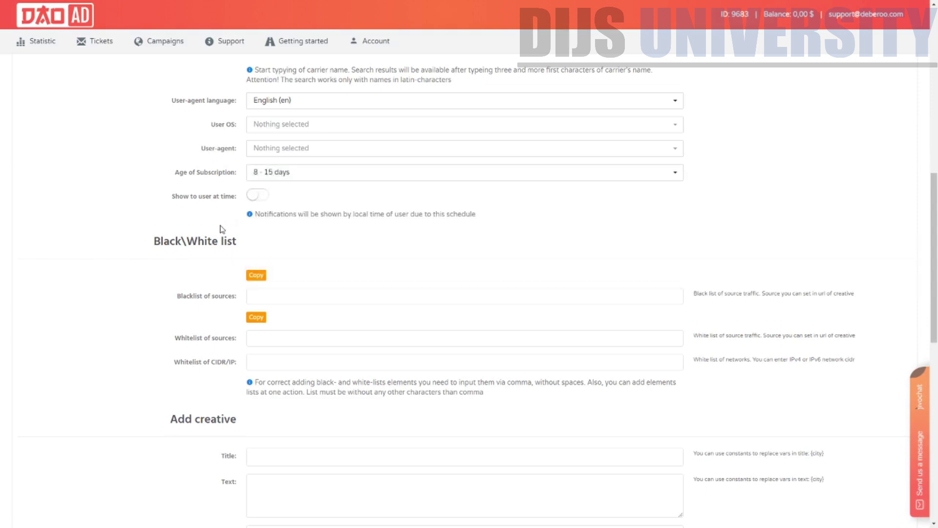
pyautogui.click(262, 196)
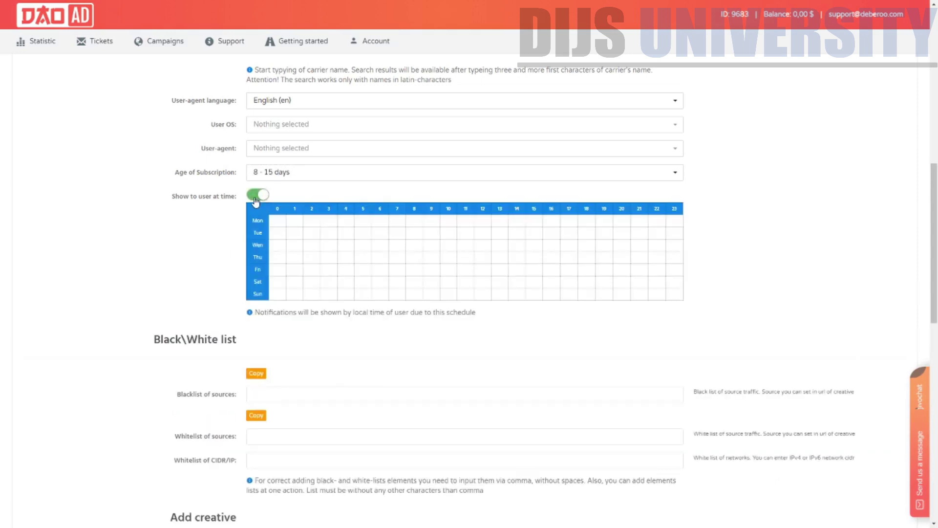
pyautogui.click(256, 200)
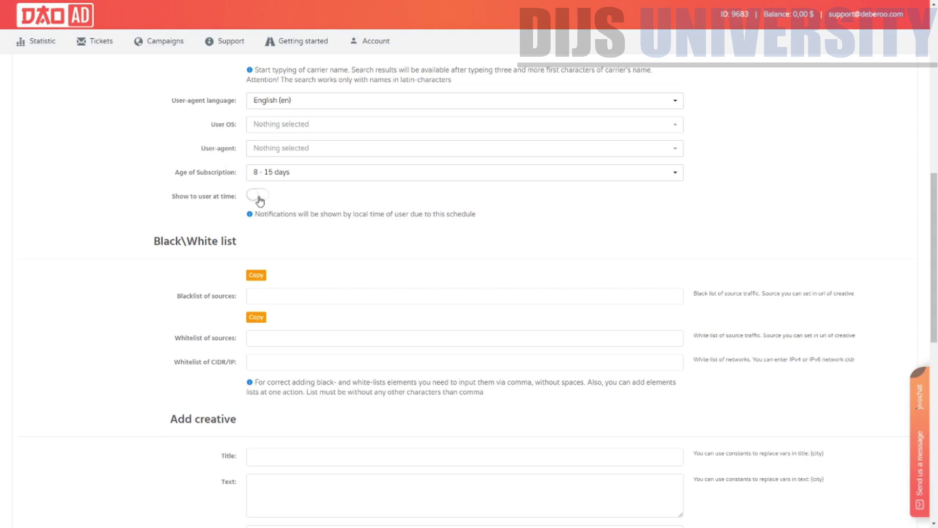
pyautogui.click(257, 196)
pyautogui.click(257, 196)
pyautogui.scroll(-4, 288, 274)
pyautogui.scroll(2, 213, 170)
pyautogui.moveTo(163, 143); pyautogui.dragTo(264, 142)
pyautogui.click(282, 198)
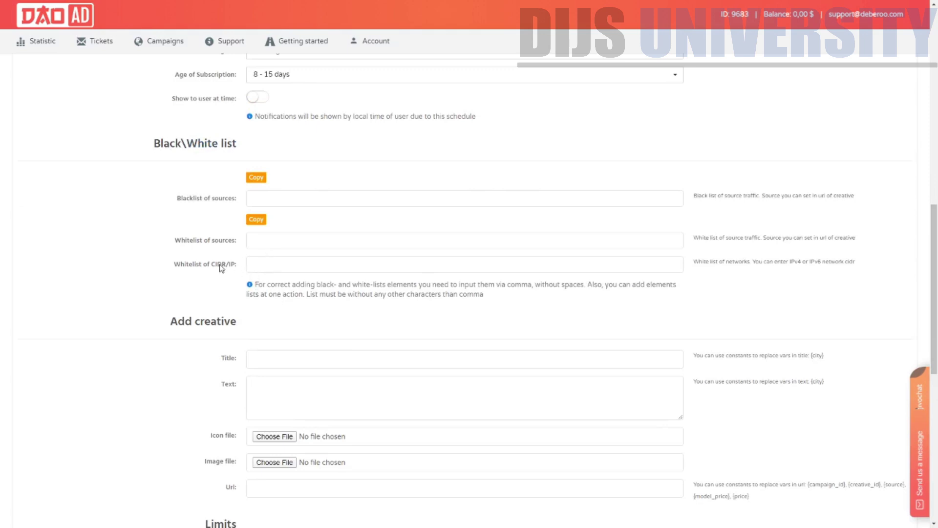
pyautogui.moveTo(181, 265); pyautogui.dragTo(229, 266)
pyautogui.moveTo(774, 238); pyautogui.dragTo(915, 235)
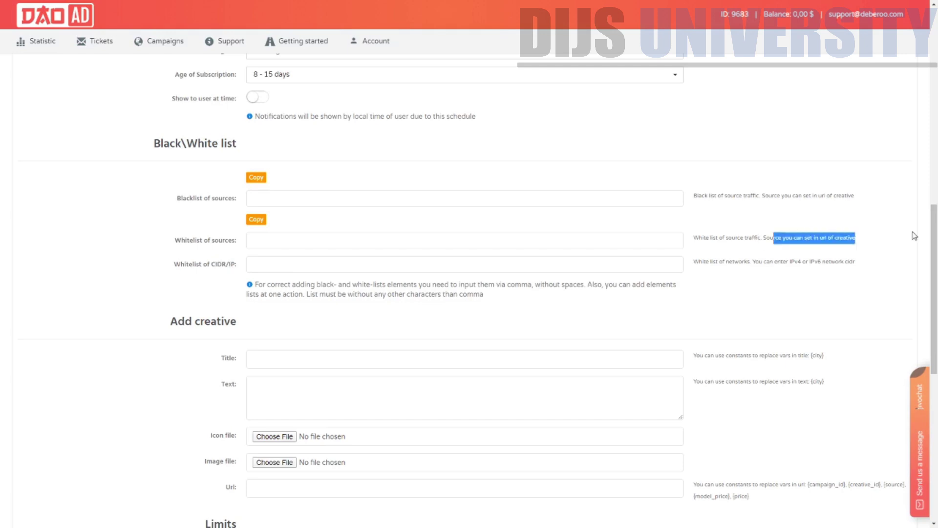
pyautogui.moveTo(795, 264); pyautogui.dragTo(842, 264)
pyautogui.scroll(-2, 333, 342)
pyautogui.scroll(-3, 266, 241)
pyautogui.scroll(2, 383, 283)
pyautogui.click(294, 205)
pyautogui.write('Test')
pyautogui.press('Tab')
pyautogui.write('Test 123456781910')
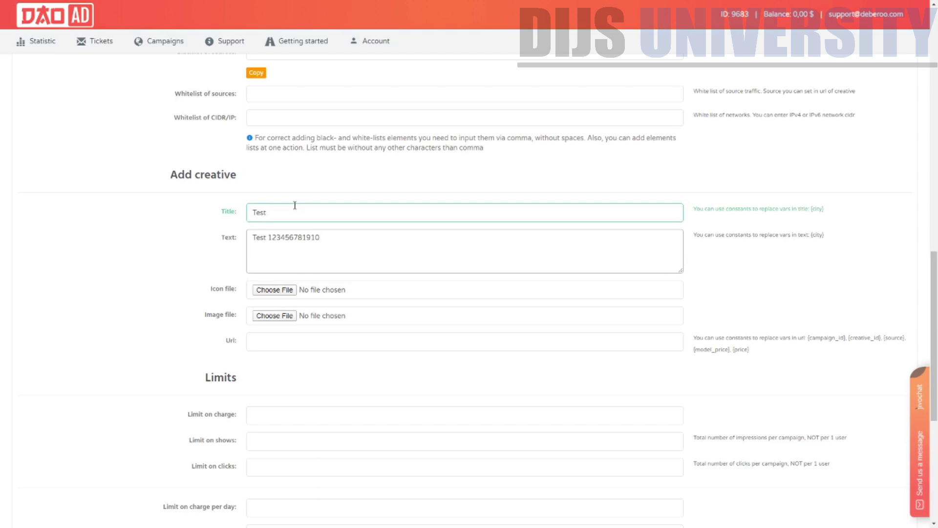
# Upload pp.jpg as the icon file and the WhatsApp image as the image file
pyautogui.click(274, 290)
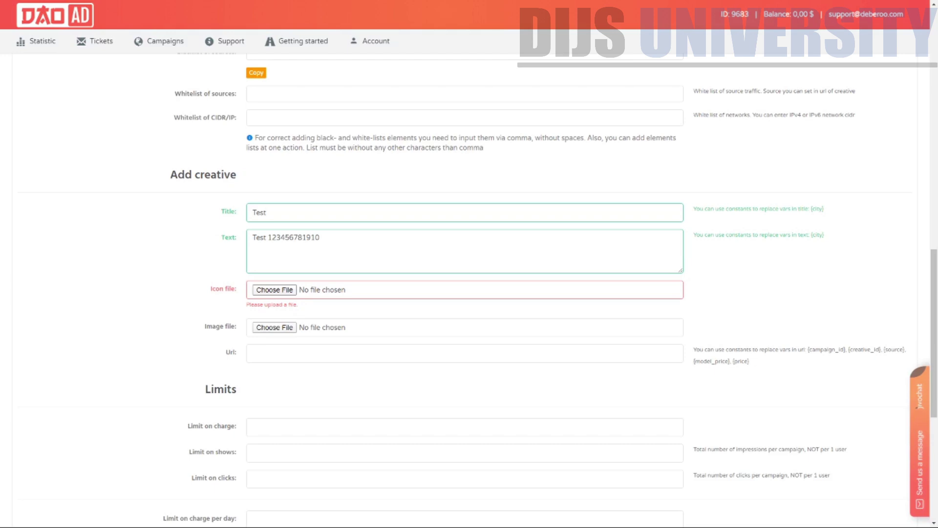
pyautogui.click(275, 316)
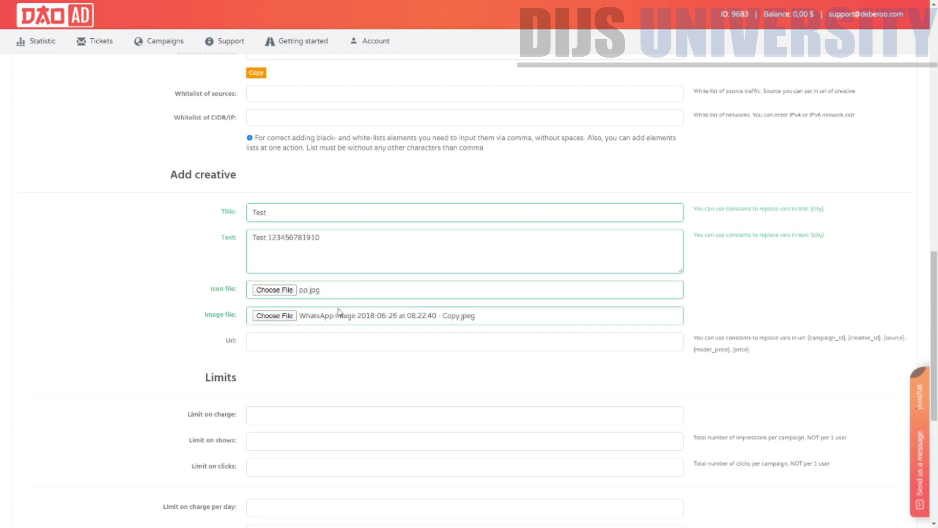
pyautogui.click(319, 344)
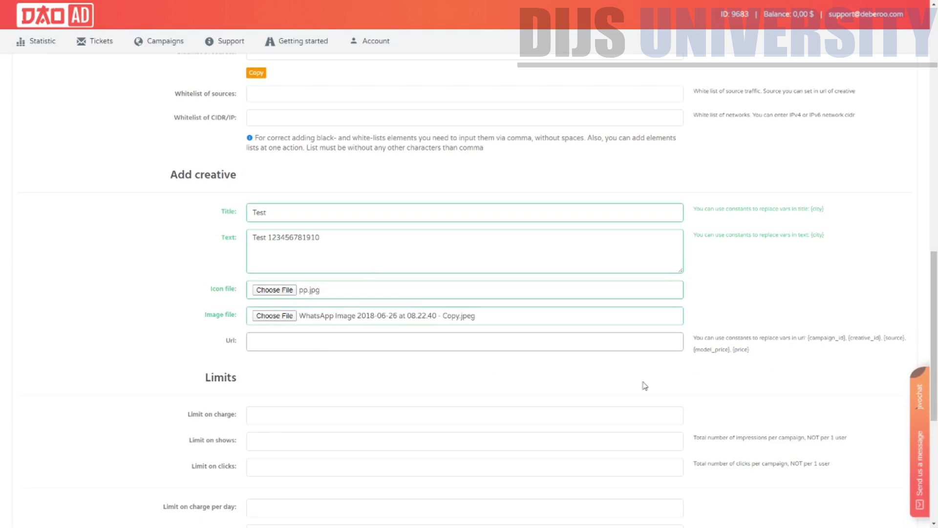
pyautogui.scroll(-2, 249, 323)
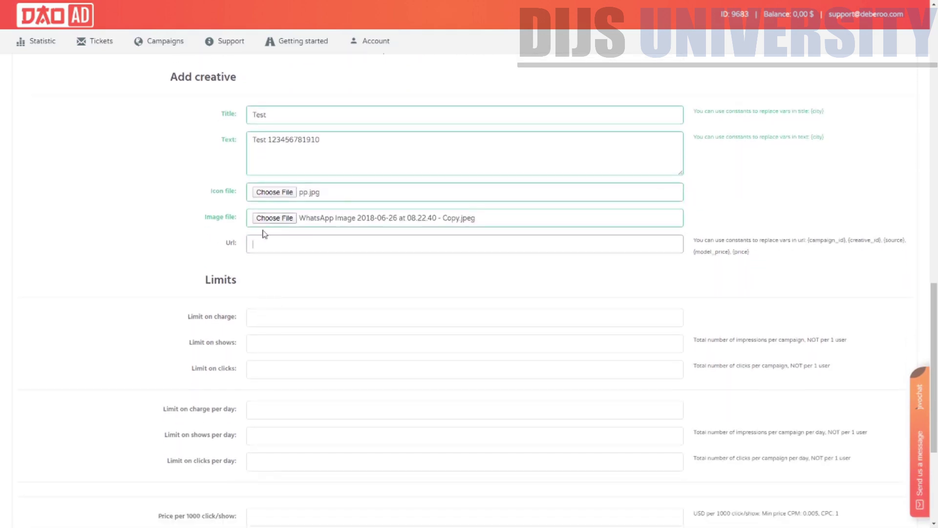
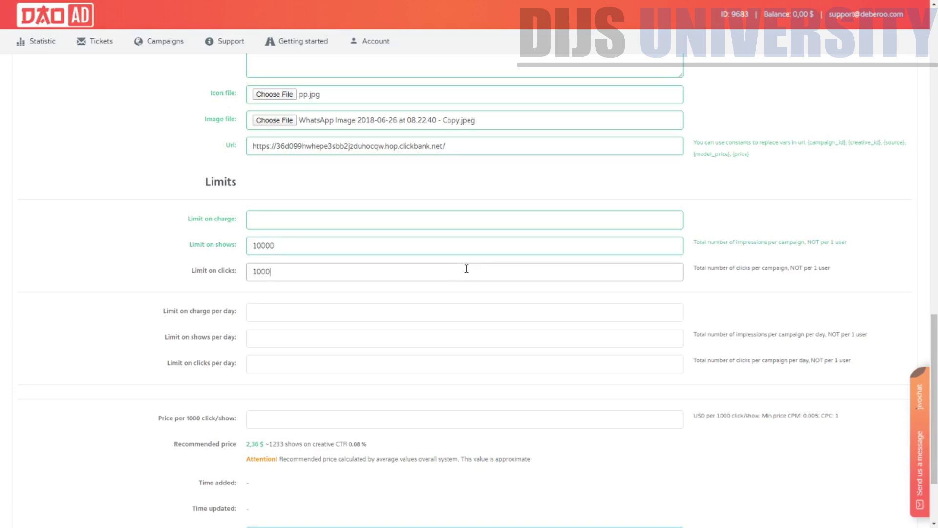
# Change the total limits to 100000 shows and 10000 clicks, leaving the charge limit blank
pyautogui.moveTo(752, 268); pyautogui.dragTo(790, 269)
pyautogui.click(327, 252)
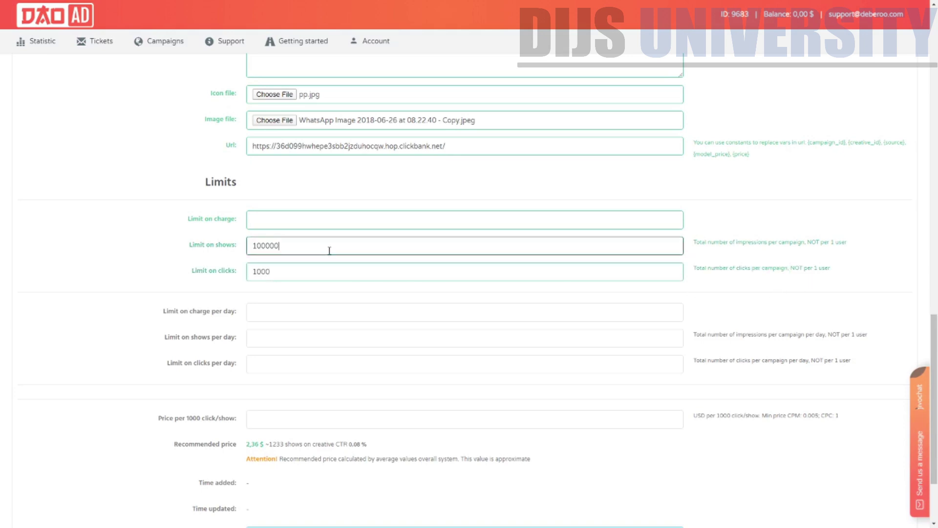
pyautogui.click(317, 266)
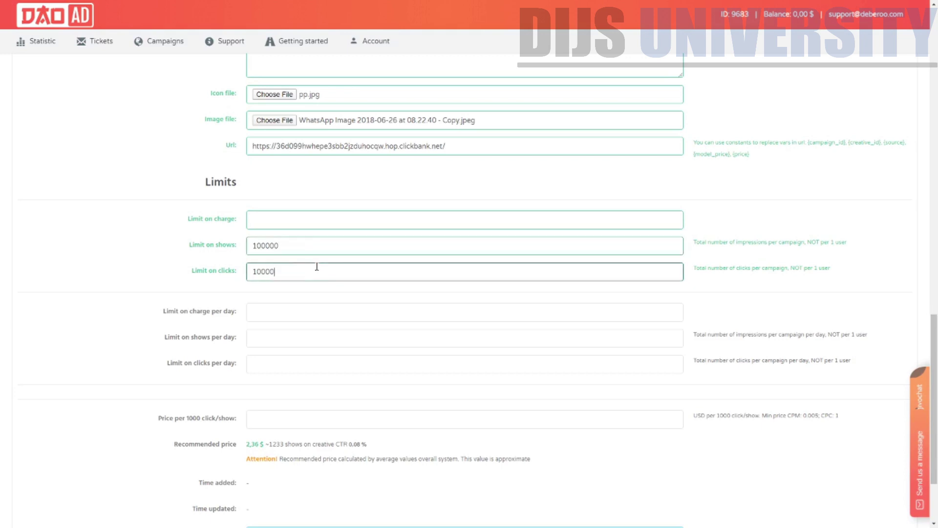
pyautogui.moveTo(890, 227); pyautogui.dragTo(890, 264)
pyautogui.moveTo(831, 268); pyautogui.dragTo(790, 268)
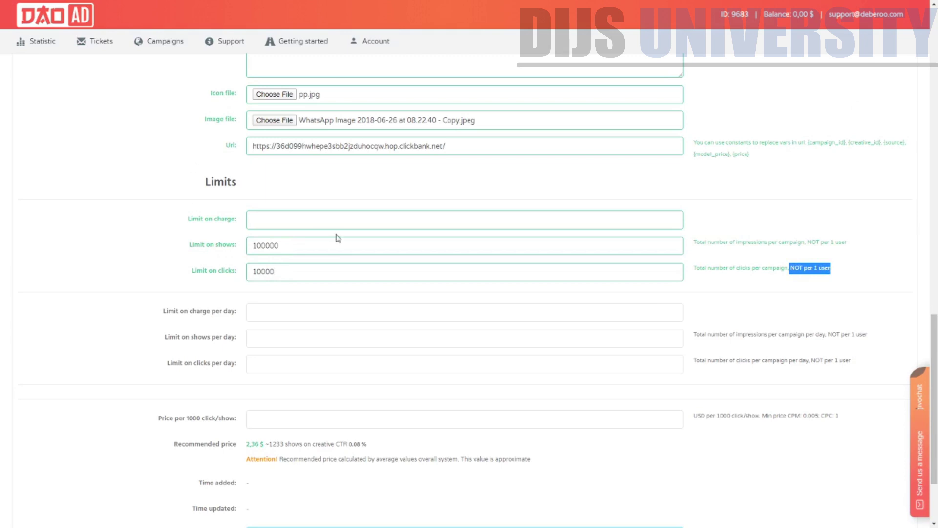
pyautogui.moveTo(195, 218); pyautogui.dragTo(238, 226)
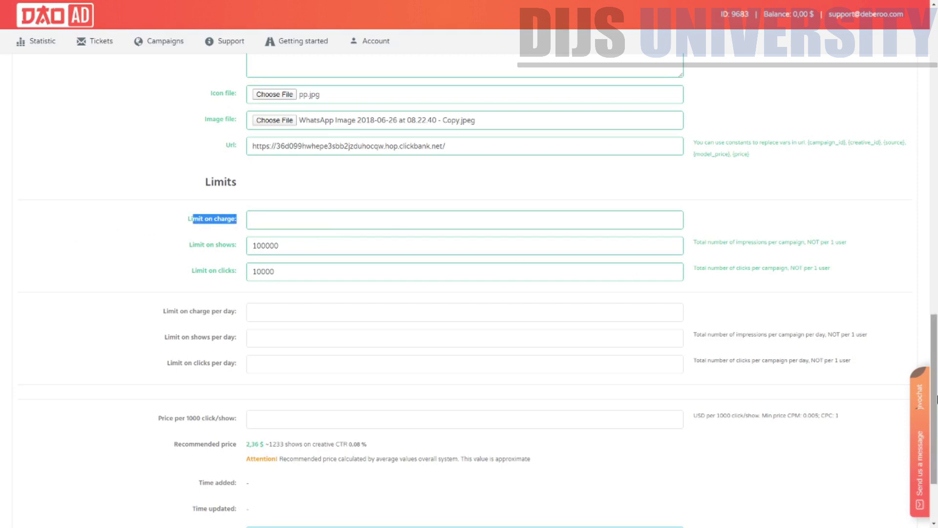
pyautogui.scroll(-2, 901, 437)
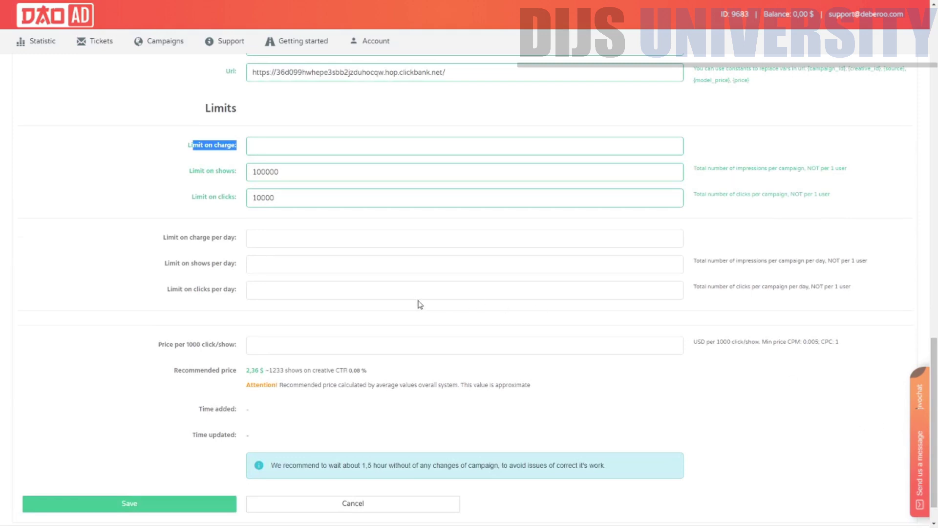
# Enter daily limits of 10000 shows and 1000 clicks, leaving the daily charge limit blank
pyautogui.moveTo(188, 239); pyautogui.dragTo(295, 245)
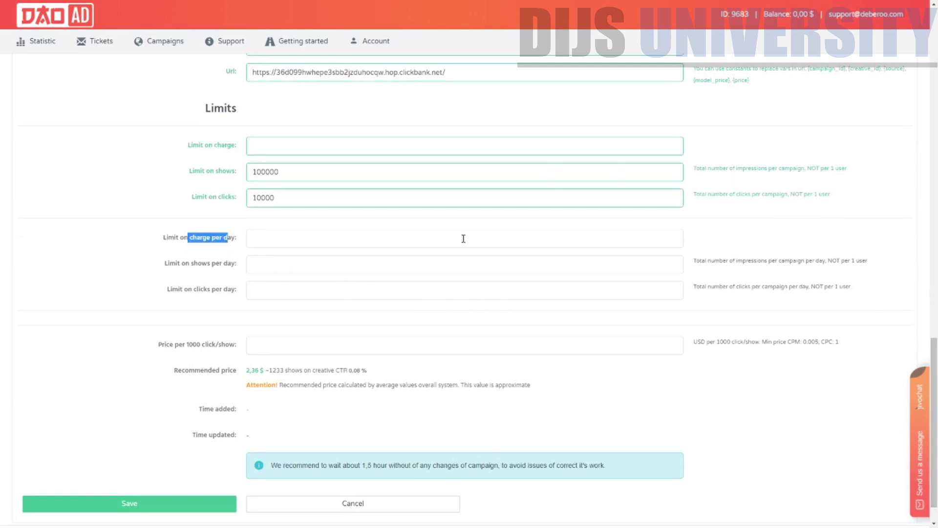
pyautogui.click(389, 266)
pyautogui.write('10000')
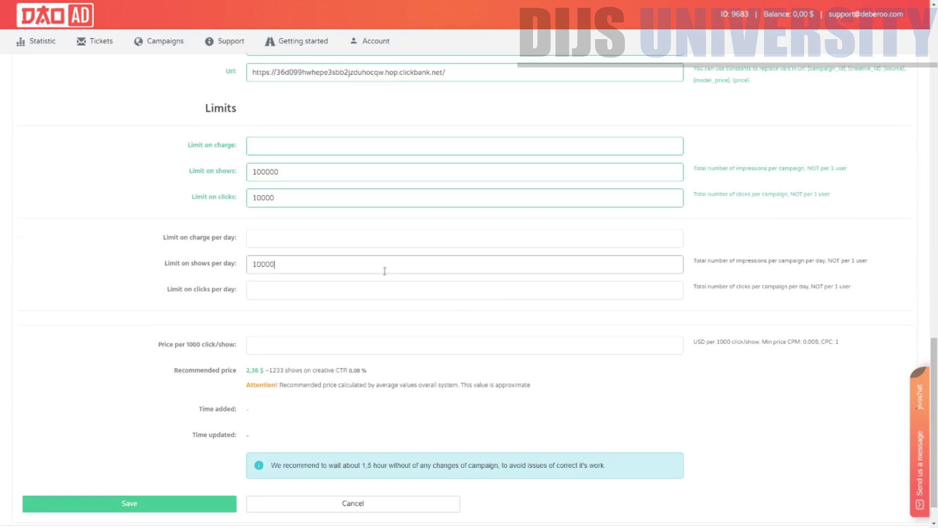
pyautogui.click(274, 295)
pyautogui.write('1000')
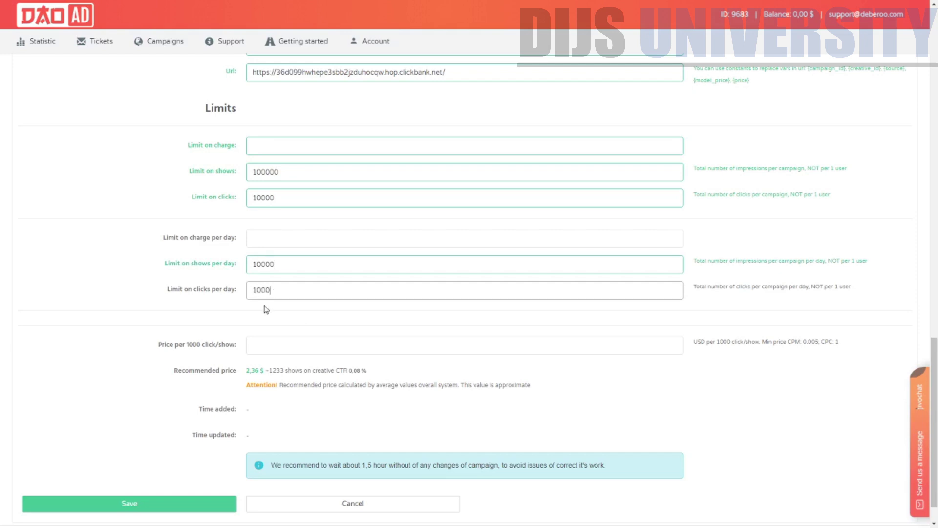
pyautogui.moveTo(166, 348); pyautogui.dragTo(236, 348)
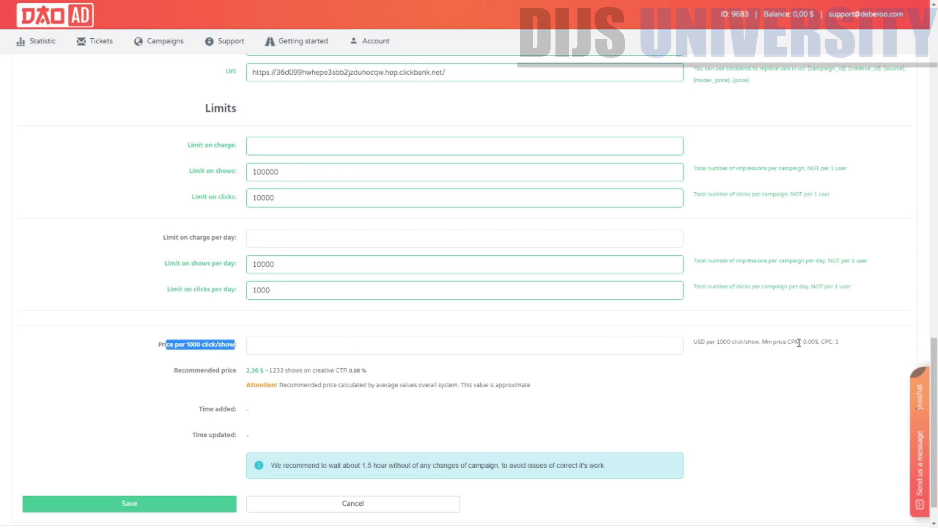
pyautogui.moveTo(767, 342); pyautogui.dragTo(848, 342)
pyautogui.moveTo(696, 342); pyautogui.dragTo(747, 342)
# Enter 2.36 as the price per 1000 click/show so the price error clears
pyautogui.click(538, 348)
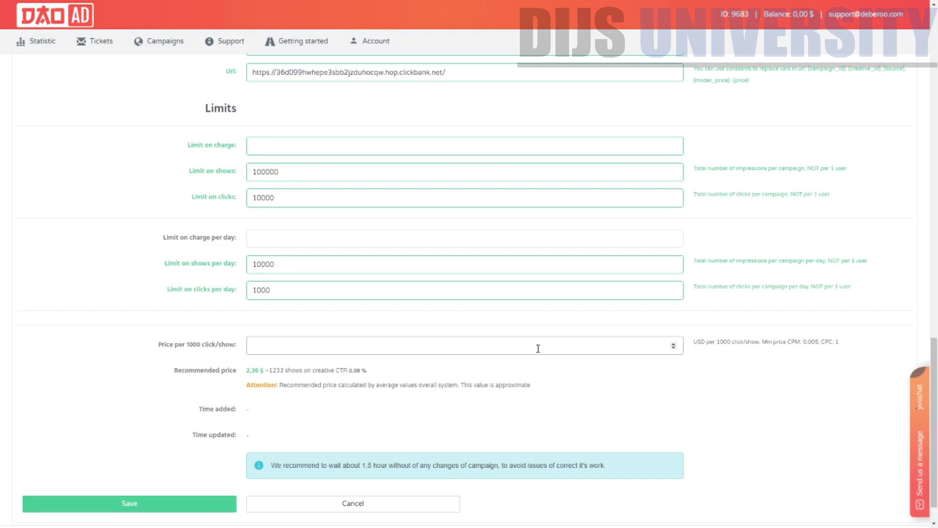
pyautogui.moveTo(248, 372); pyautogui.dragTo(266, 374)
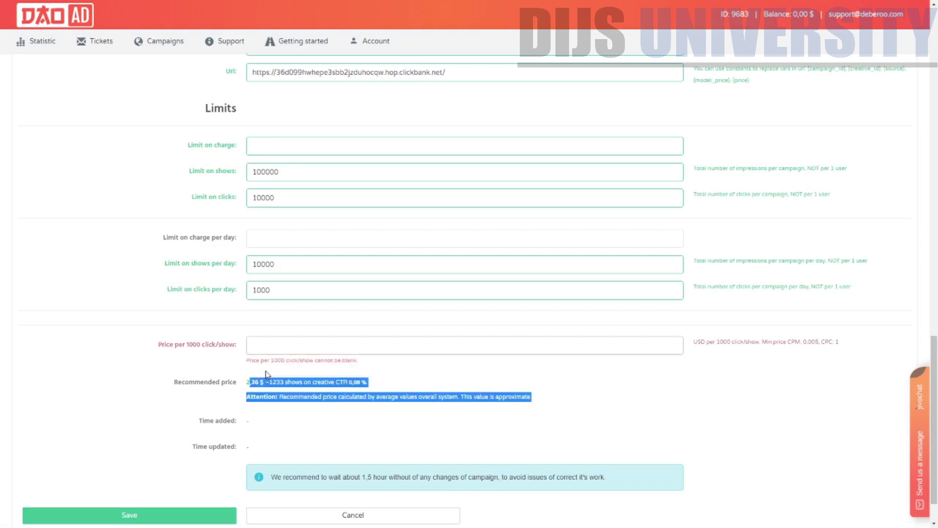
pyautogui.click(310, 374)
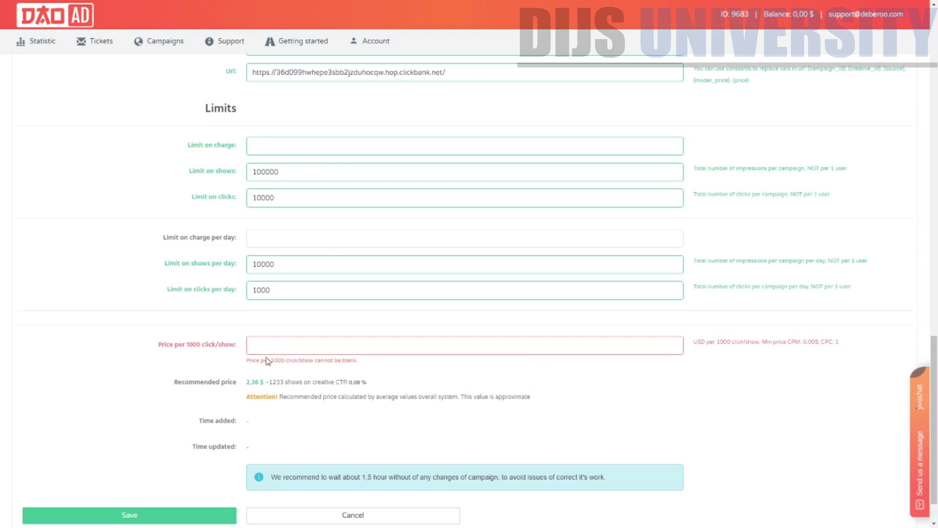
pyautogui.click(284, 346)
pyautogui.write('2.36')
pyautogui.click(316, 389)
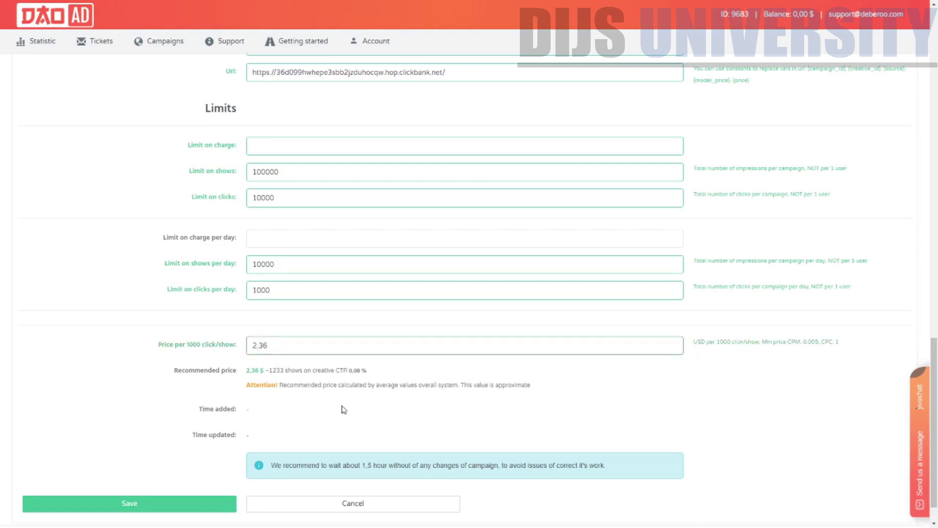
pyautogui.scroll(-1, 409, 425)
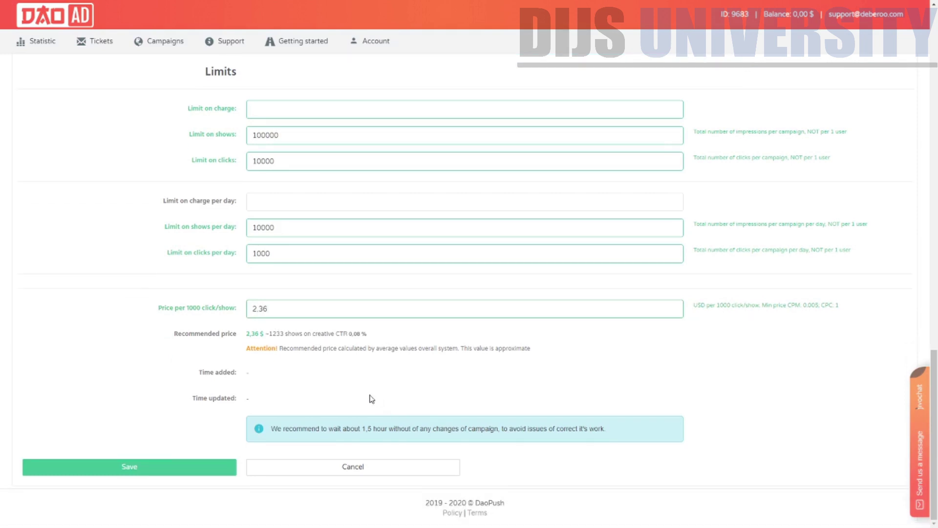
pyautogui.moveTo(200, 376); pyautogui.dragTo(248, 395)
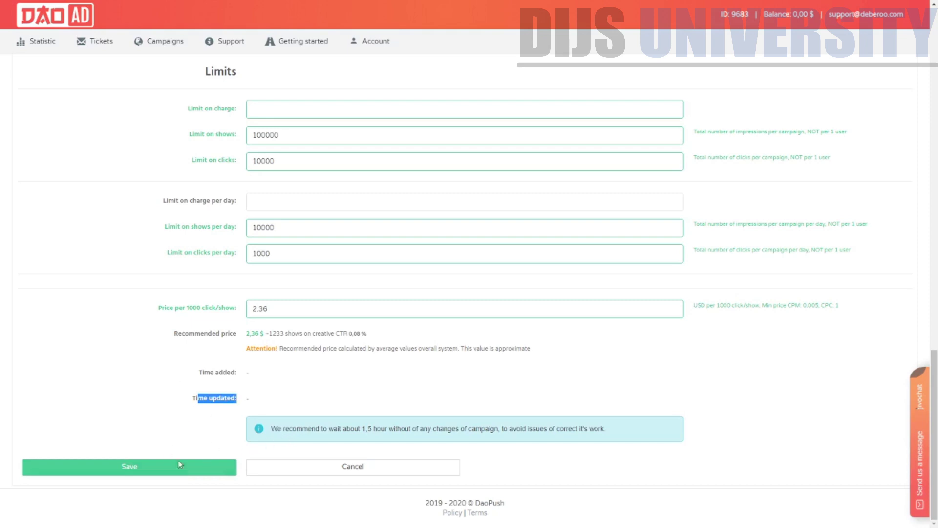
pyautogui.moveTo(270, 429); pyautogui.dragTo(936, 429)
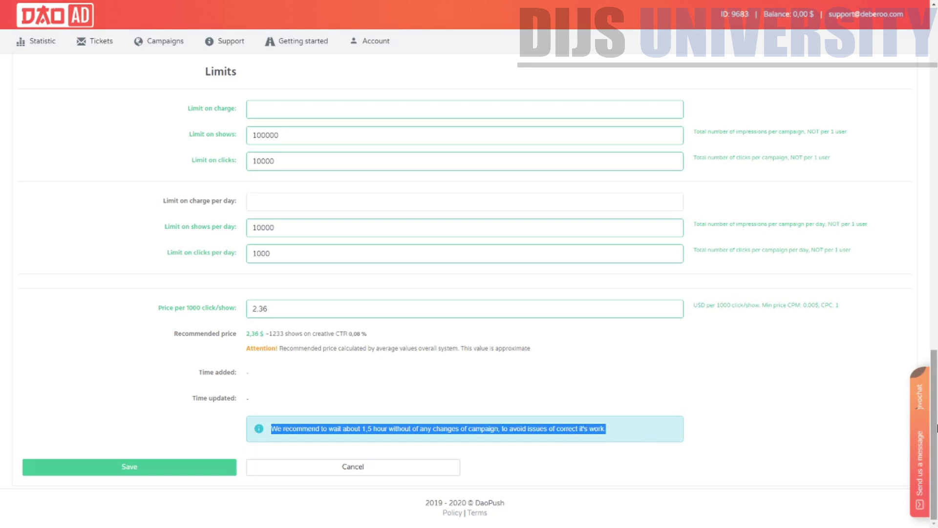
pyautogui.moveTo(937, 428); pyautogui.dragTo(936, 143)
pyautogui.moveTo(936, 80); pyautogui.dragTo(937, 122)
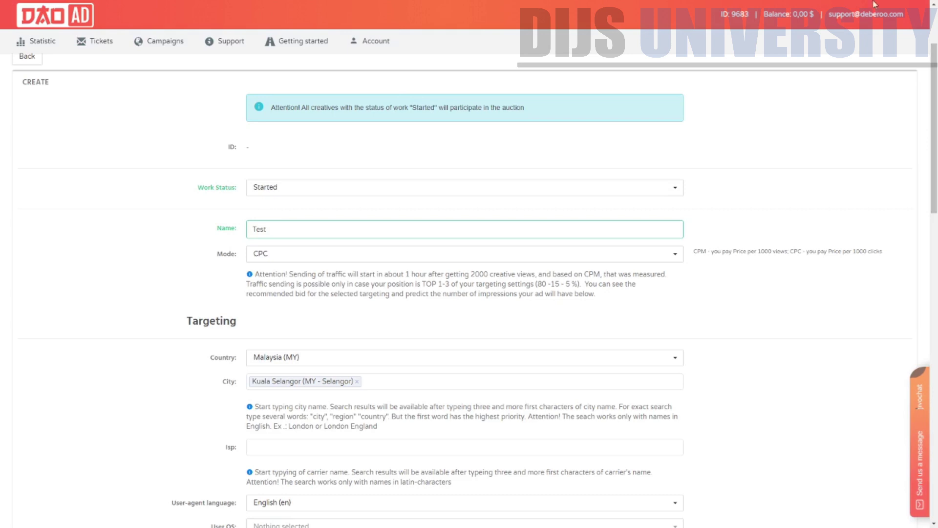
pyautogui.scroll(-6, 937, 194)
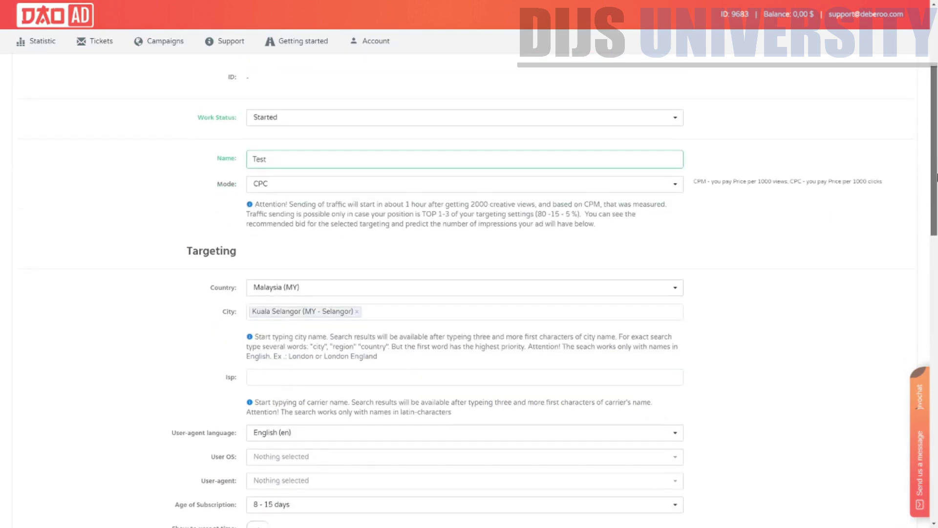
pyautogui.moveTo(937, 253); pyautogui.dragTo(937, 355)
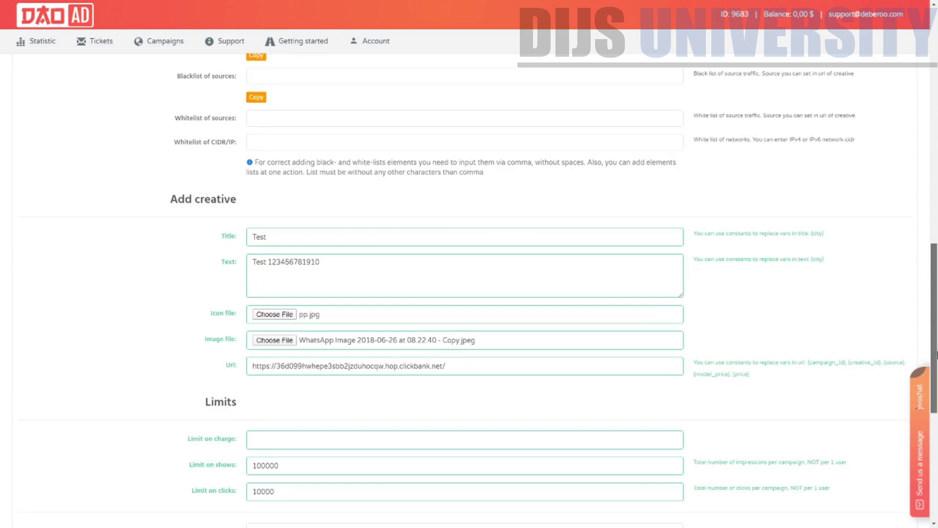
pyautogui.moveTo(937, 355); pyautogui.dragTo(935, 474)
pyautogui.click(815, 410)
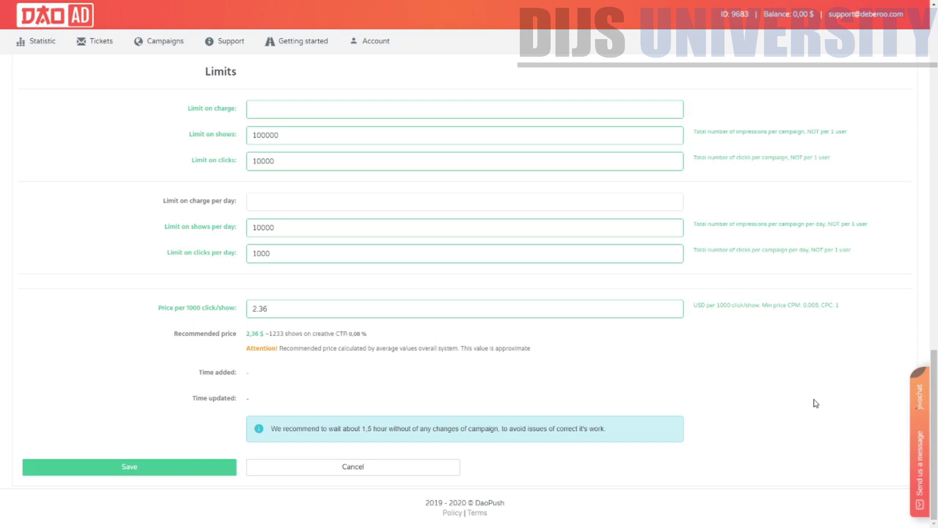
pyautogui.moveTo(934, 372); pyautogui.dragTo(935, 218)
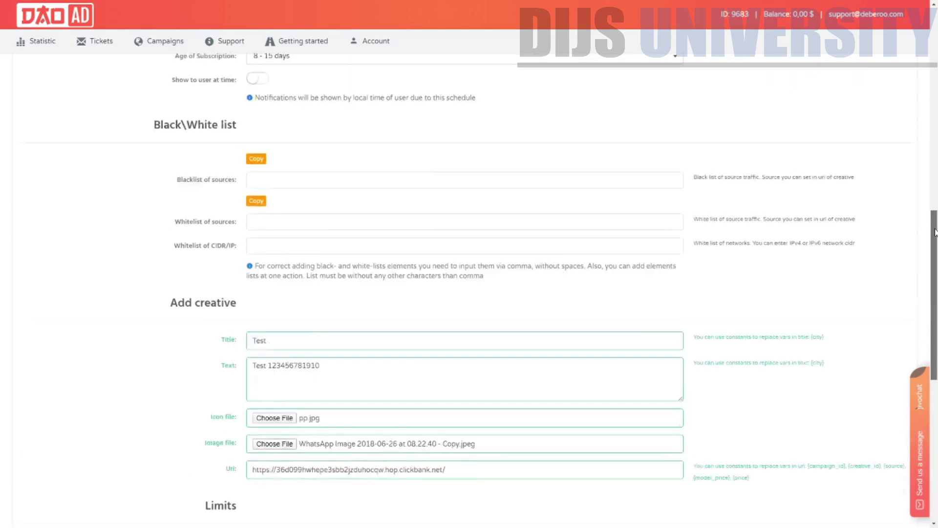
pyautogui.scroll(-3, 935, 219)
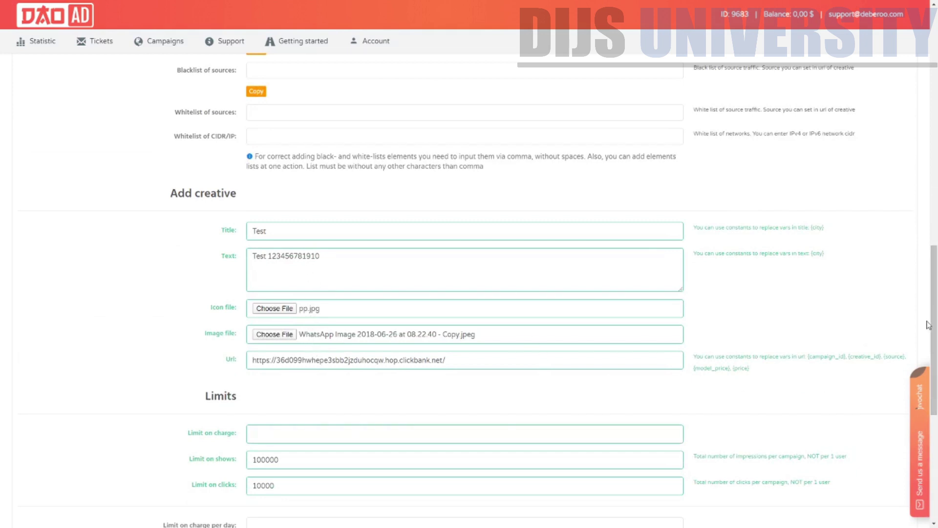
pyautogui.scroll(9, 928, 194)
pyautogui.moveTo(929, 194); pyautogui.dragTo(935, 381)
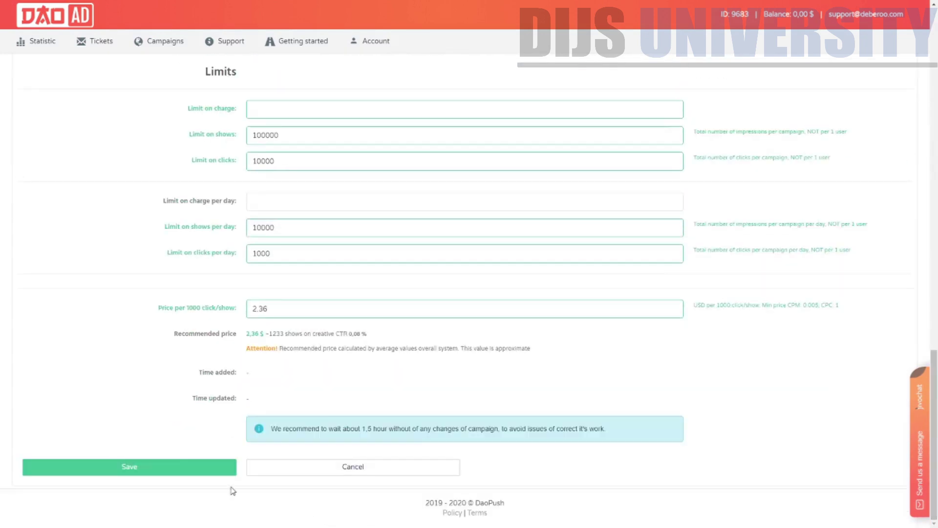
# Save campaign Test and open its list of creatives
pyautogui.click(176, 479)
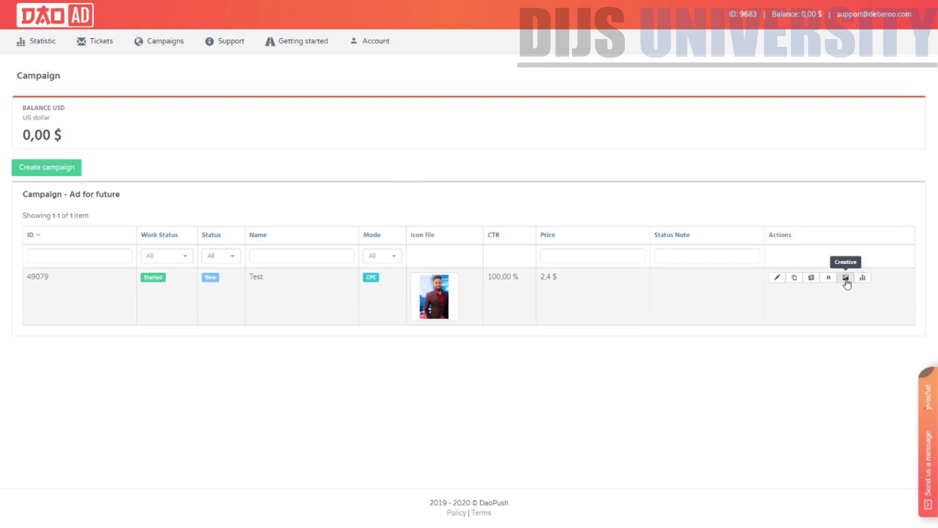
pyautogui.click(846, 278)
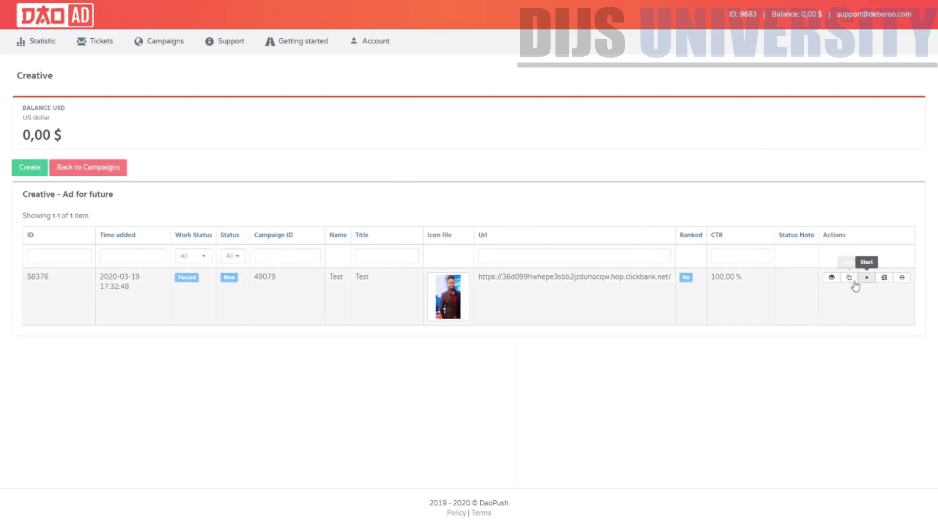
# Review creative 58376's details, then go back via the creatives list to Campaigns
pyautogui.click(831, 277)
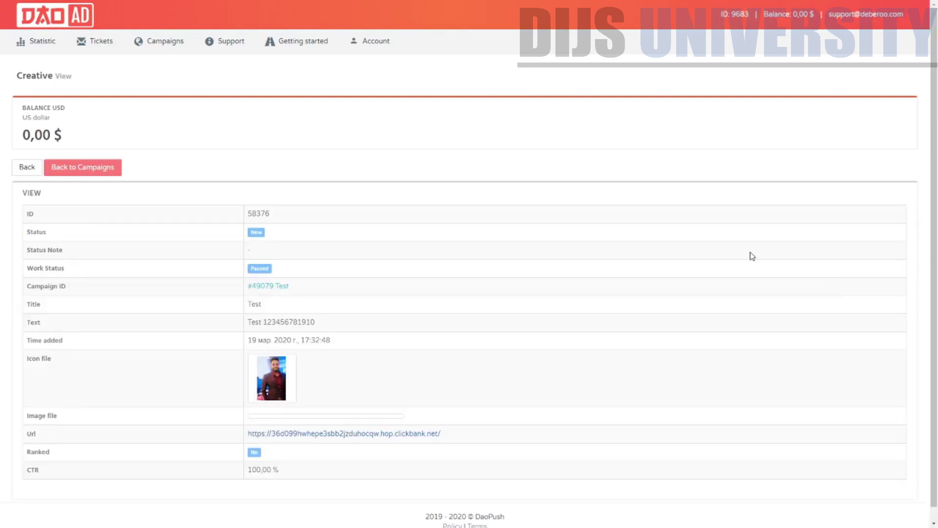
pyautogui.scroll(-2, 303, 367)
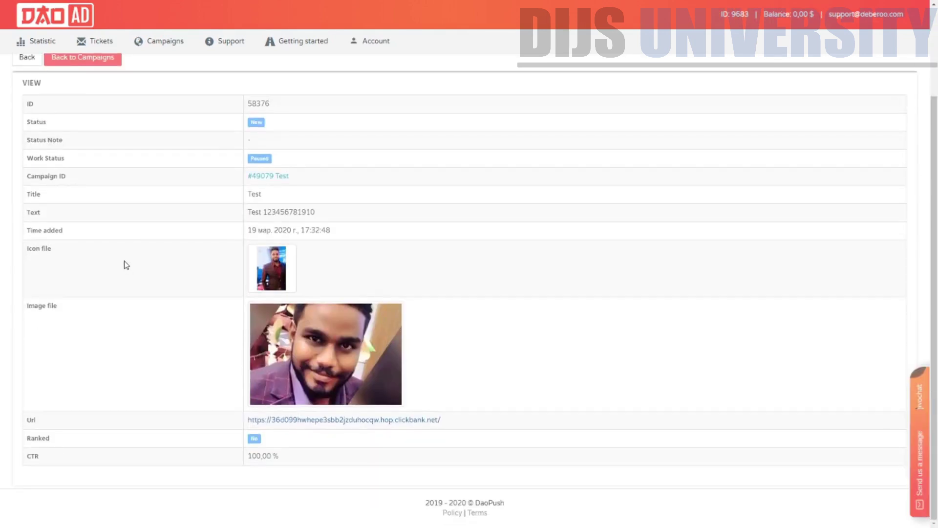
pyautogui.scroll(2, 73, 198)
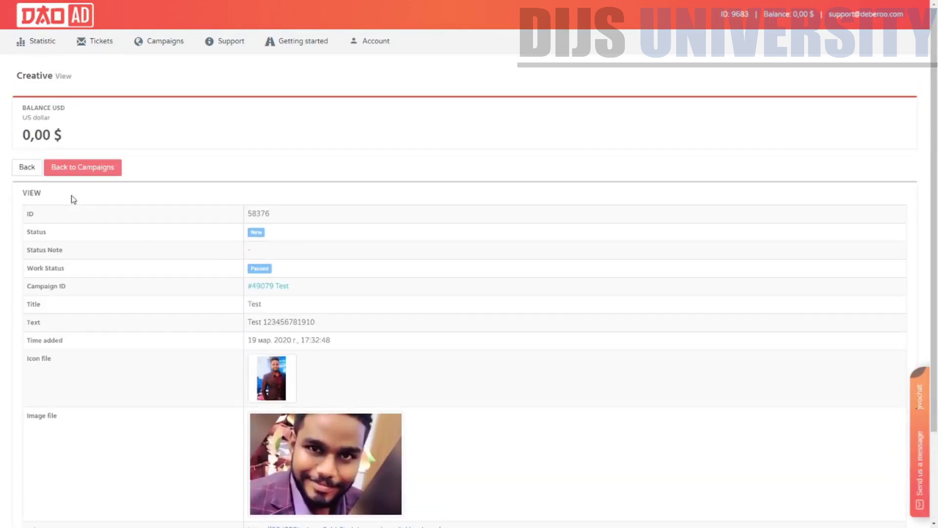
pyautogui.click(40, 167)
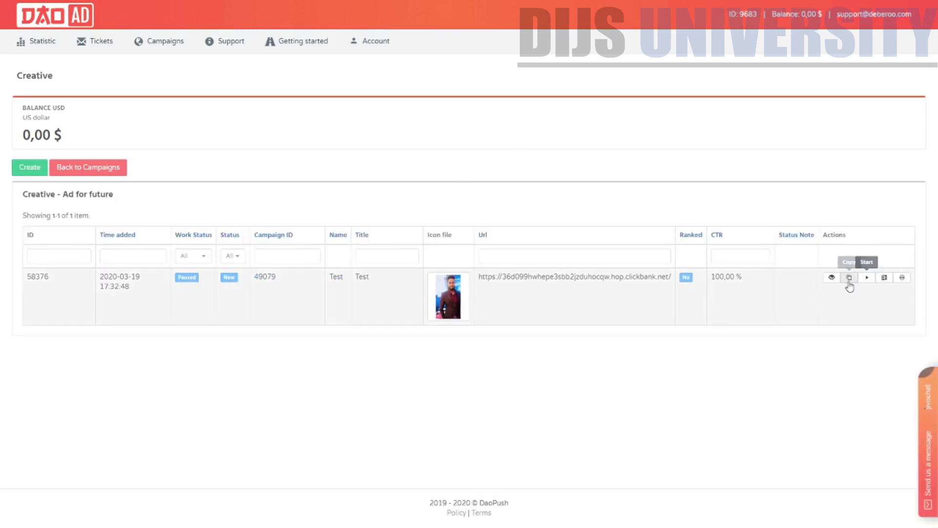
pyautogui.click(80, 168)
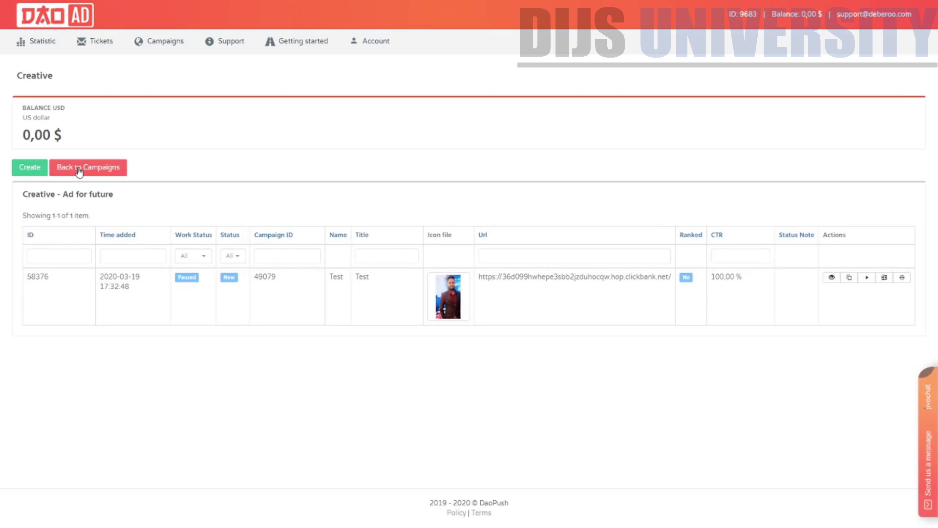